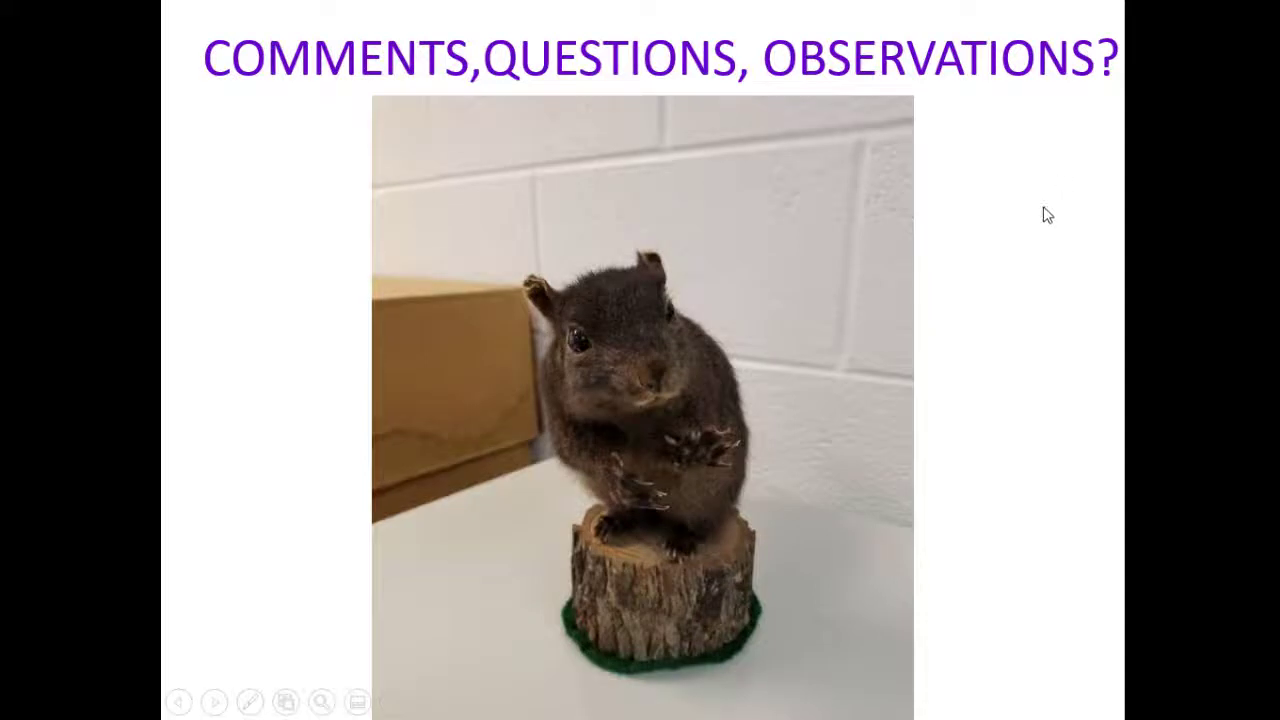
End the slide show and close the backtoschool2021team.pptx presentation.
{"action": "right_click", "coordinate": [1043, 206]}
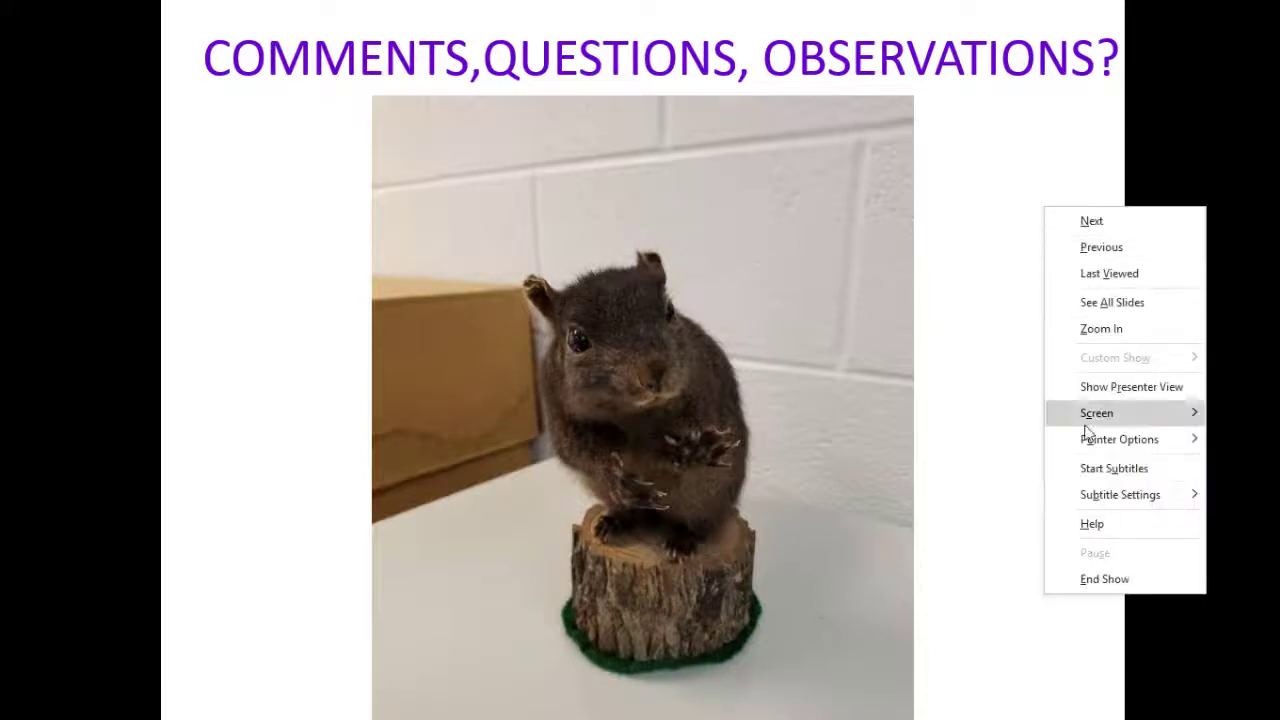
{"action": "left_click", "coordinate": [1090, 578]}
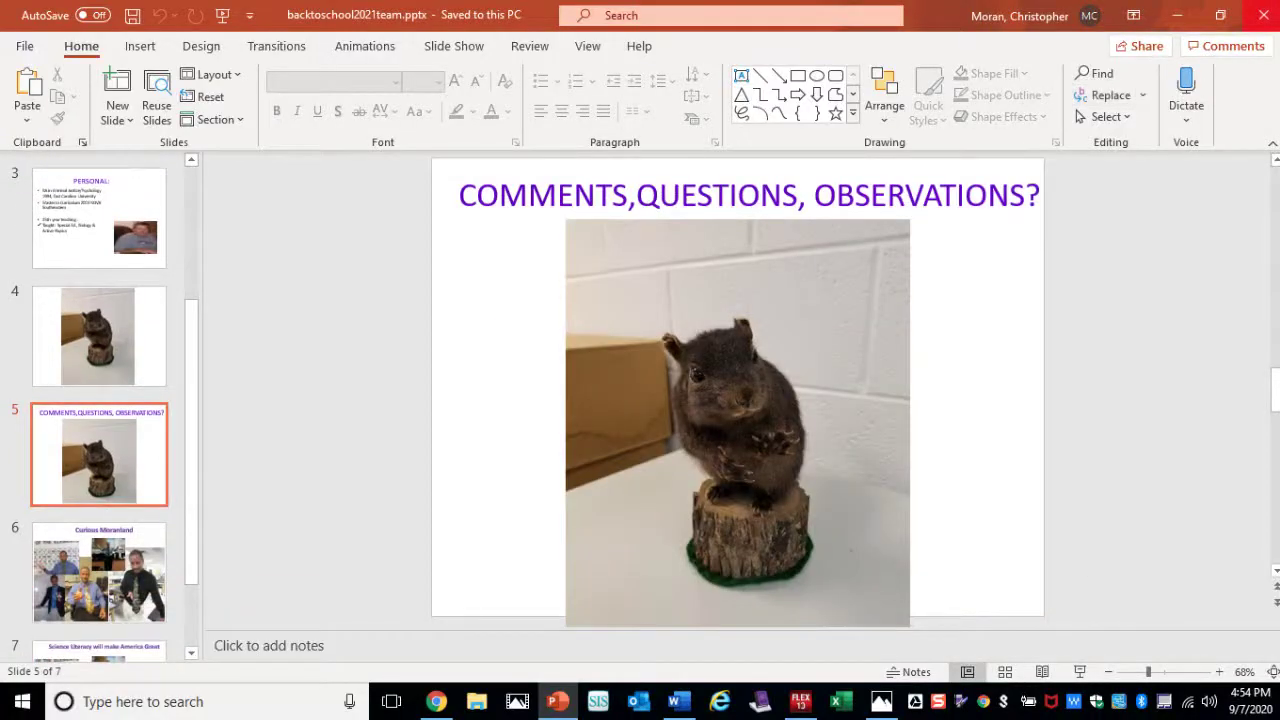
{"action": "left_click", "coordinate": [1265, 15]}
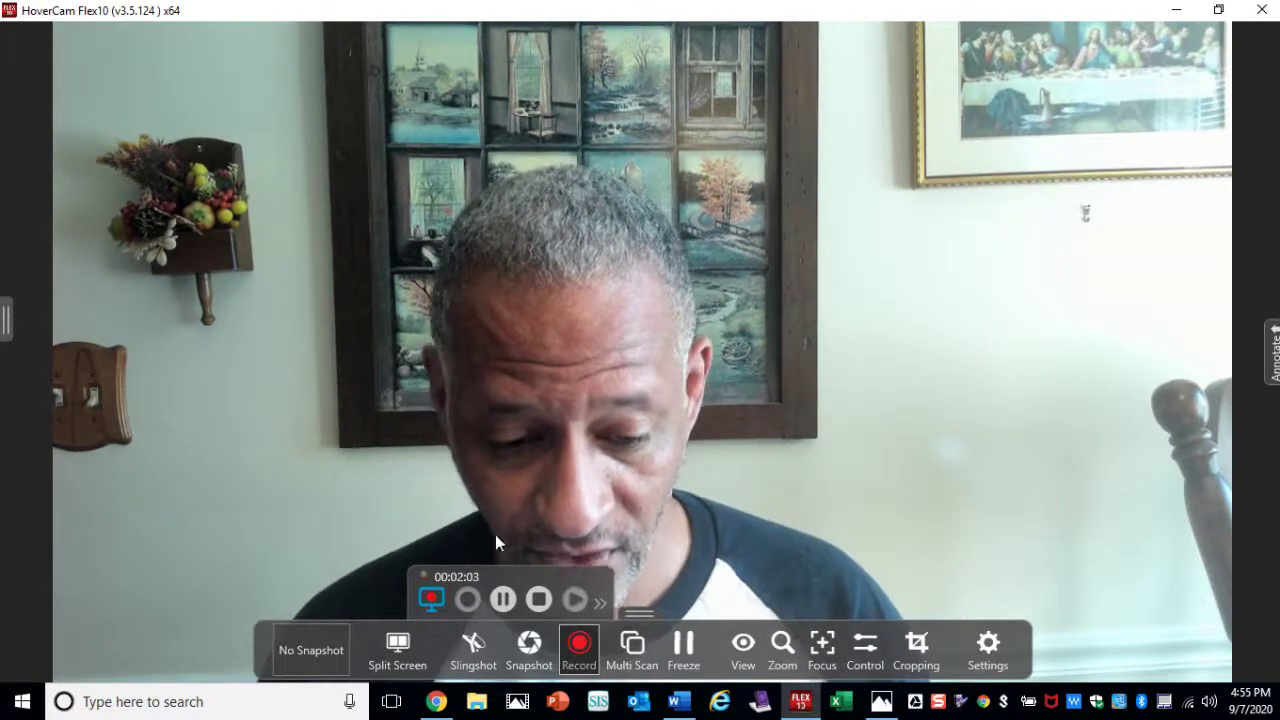
Switch HoverCam to its floating Slingshot window and move it clear of the Blackboard page's logo and navigation.
{"action": "left_click", "coordinate": [474, 639]}
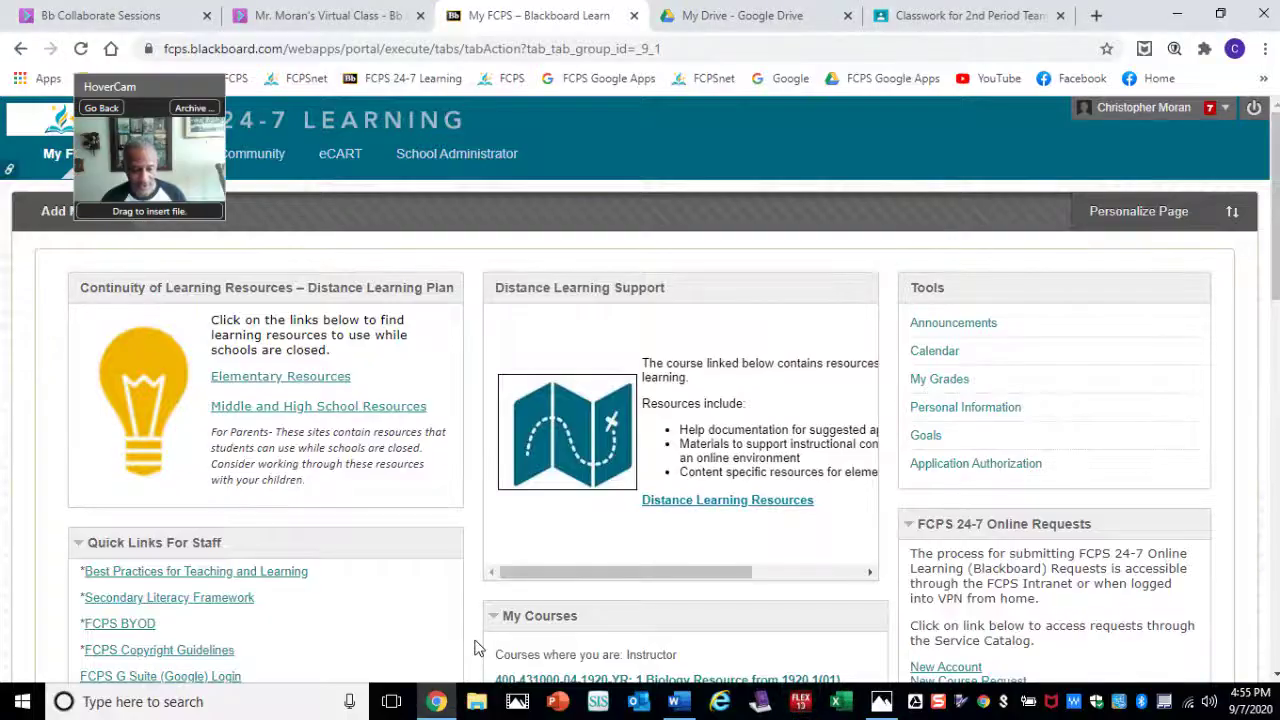
{"action": "left_click_drag", "start_coordinate": [158, 84], "coordinate": [802, 110]}
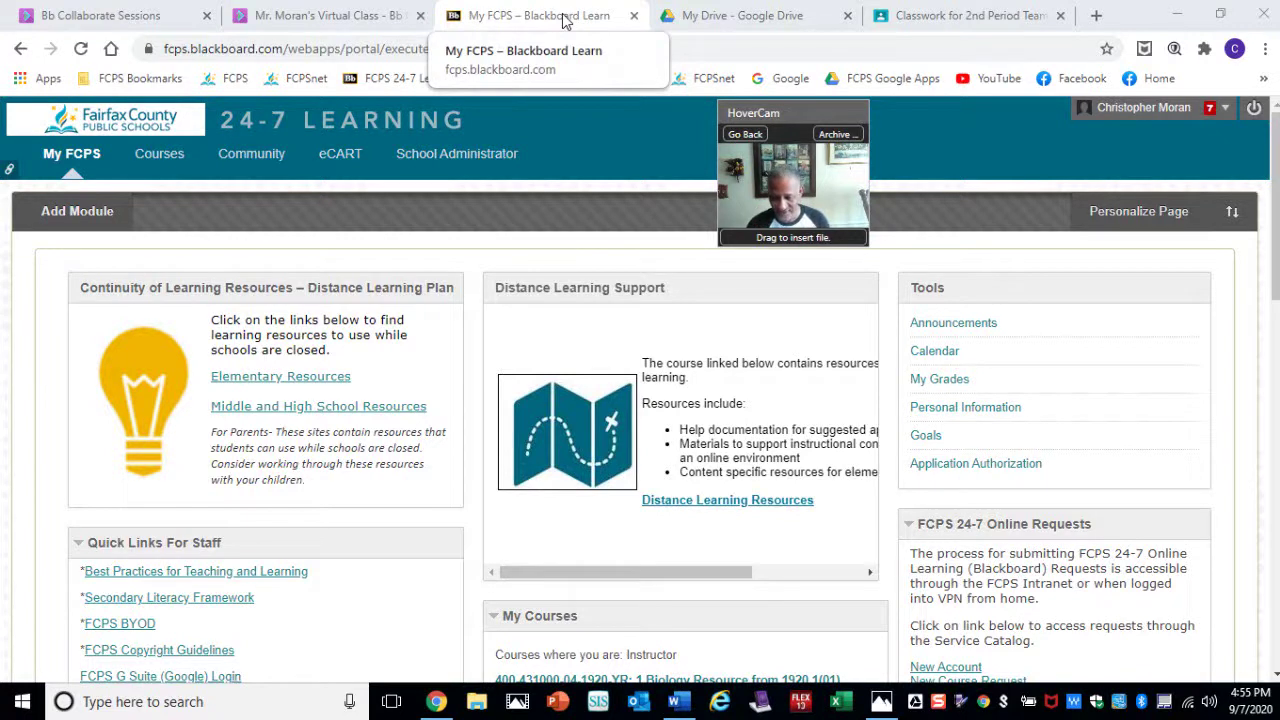
Check the virtual class session in Bb Collaborate, and view the Edit Personal Information form in Blackboard without changing it.
{"action": "left_click", "coordinate": [336, 16]}
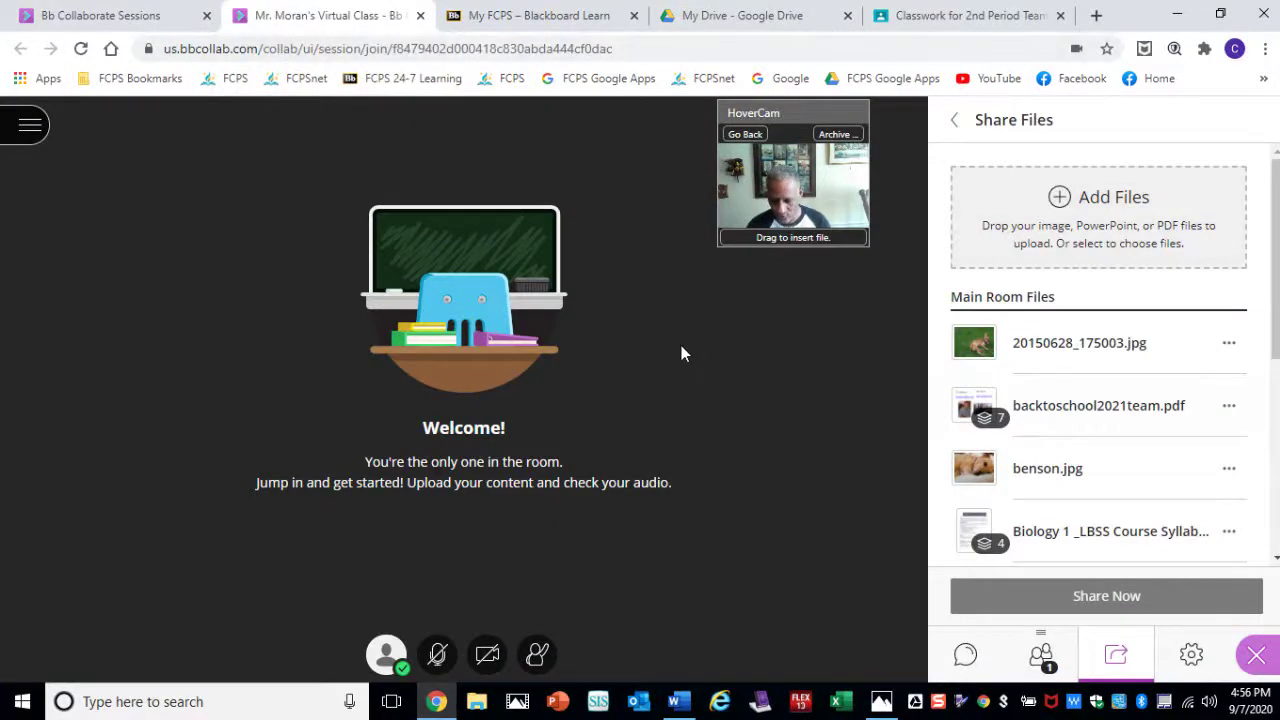
{"action": "left_click", "coordinate": [568, 16]}
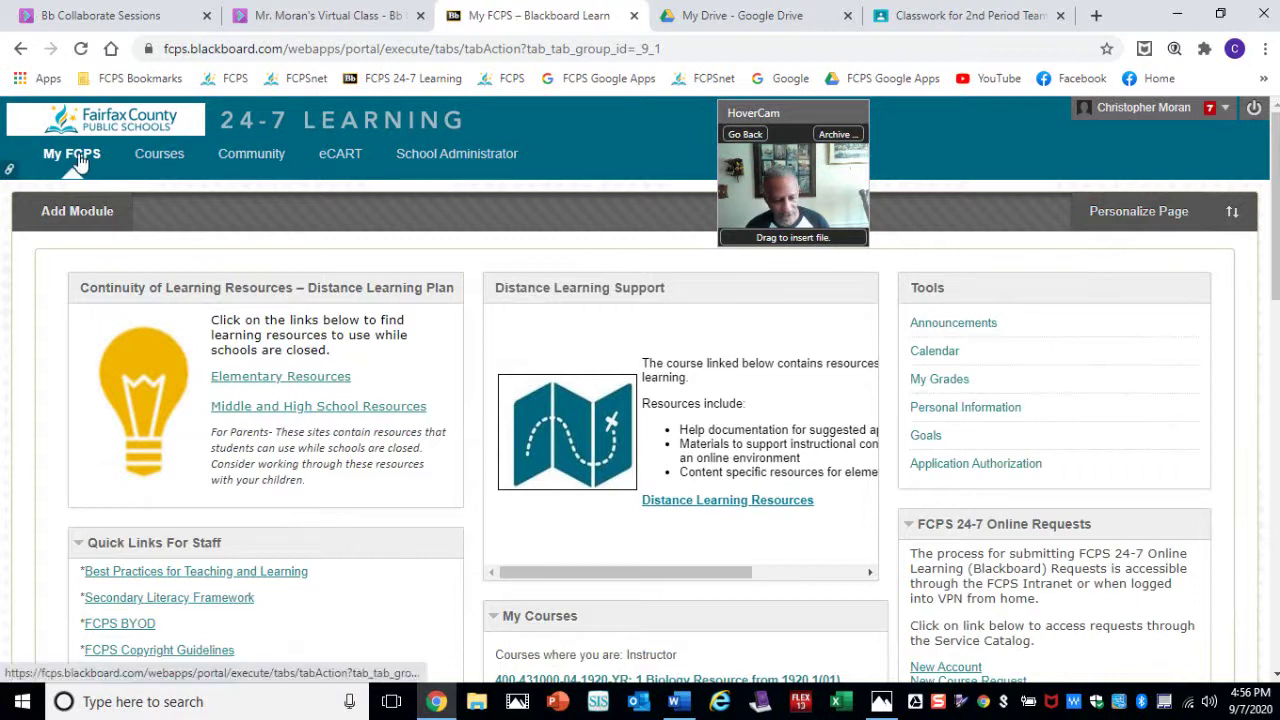
{"action": "left_click", "coordinate": [942, 410]}
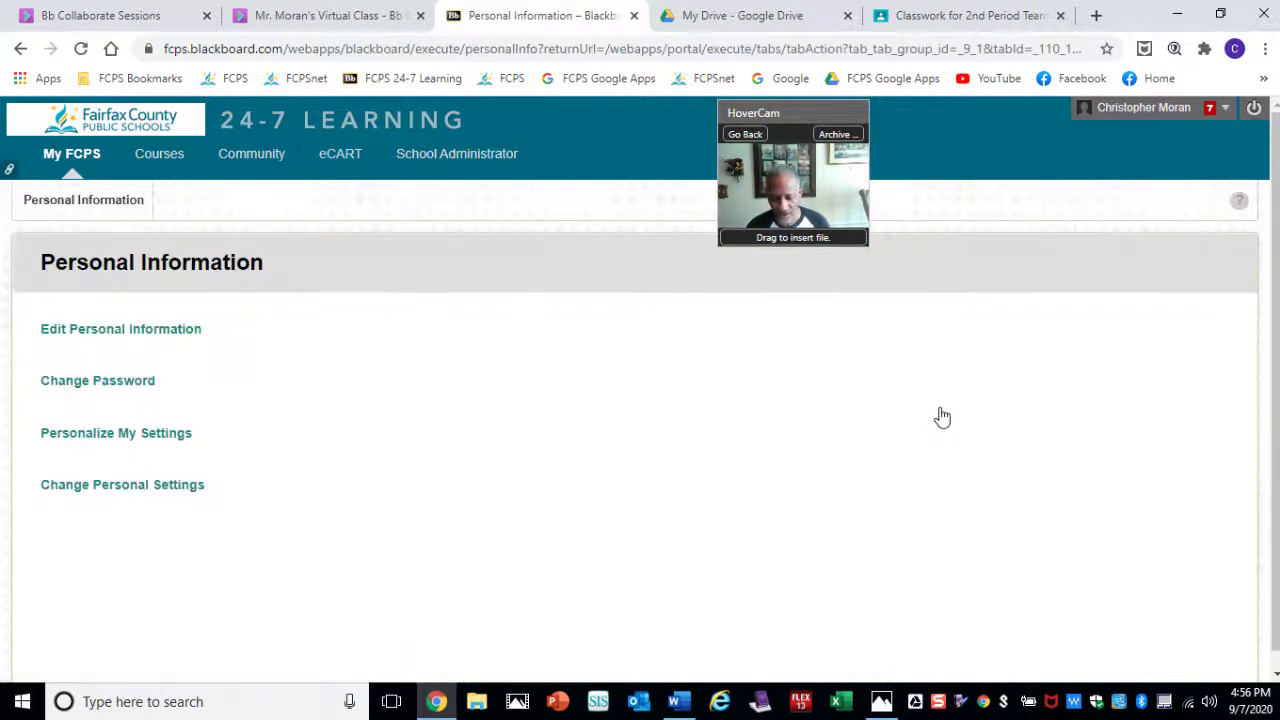
{"action": "left_click", "coordinate": [151, 334]}
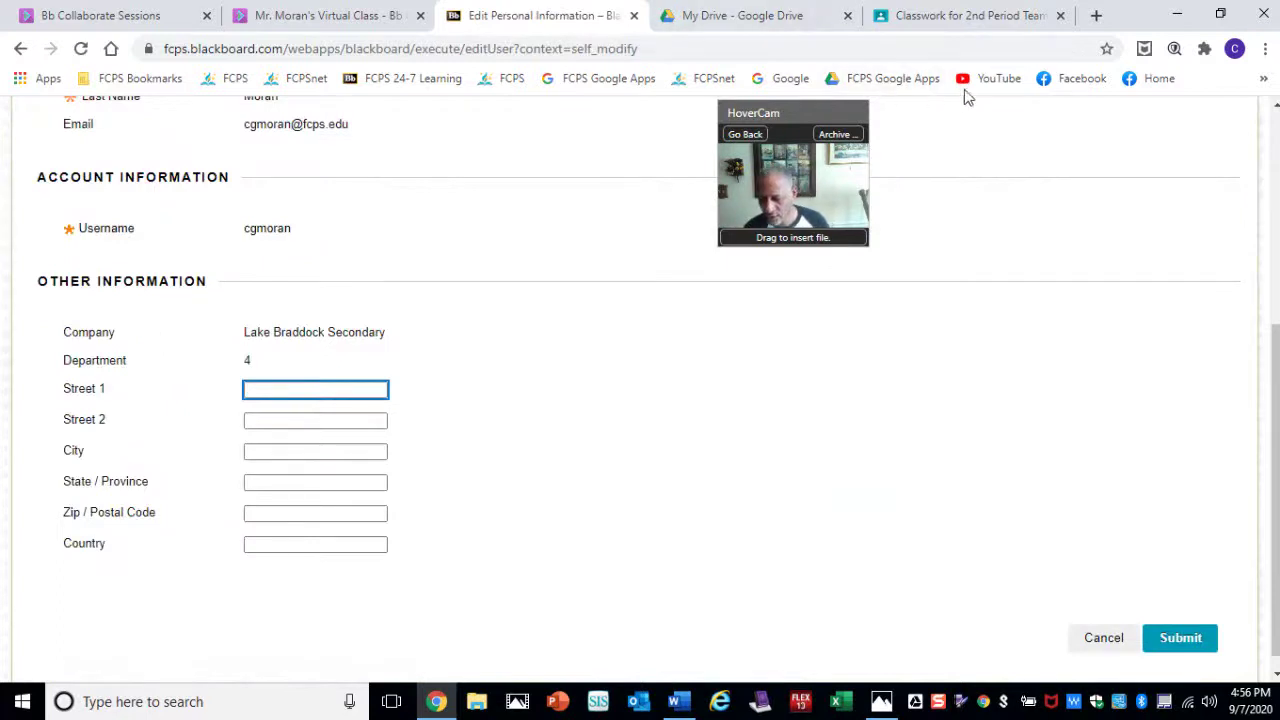
{"action": "left_click_drag", "start_coordinate": [1276, 338], "coordinate": [1260, 234]}
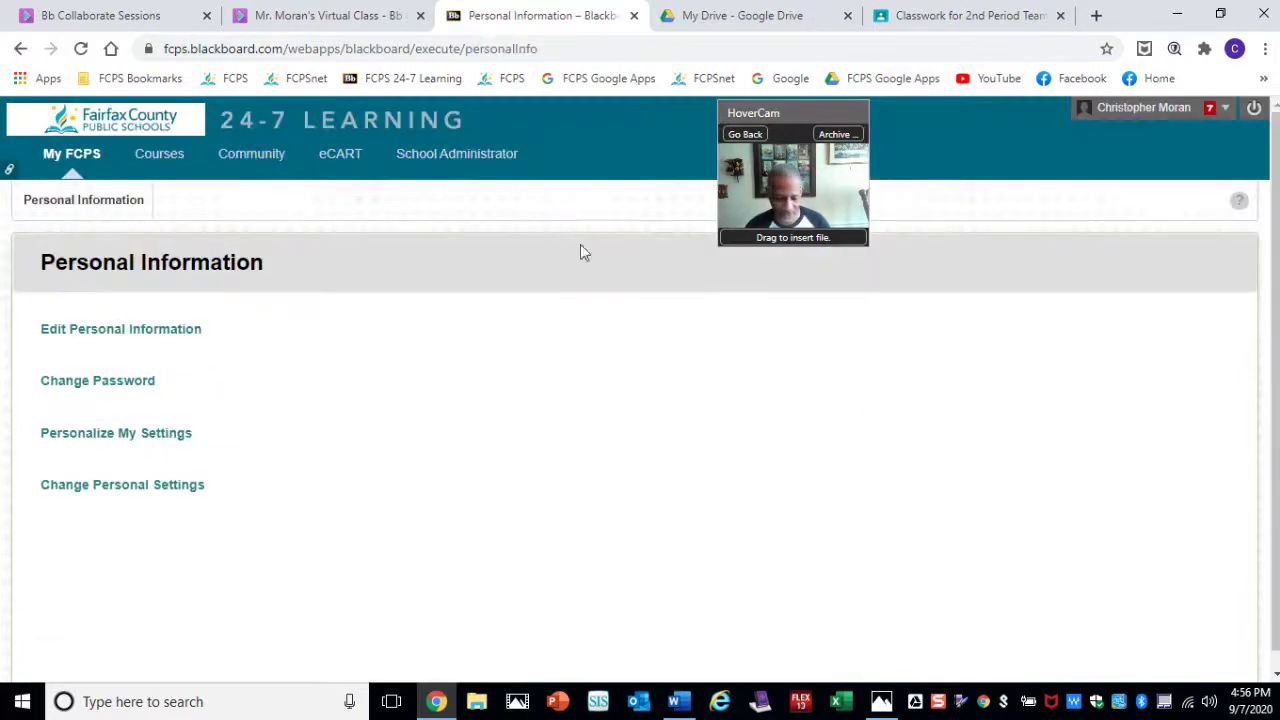
Open the 2nd Biology 1(02) course from the course list and review its Week 1 announcement.
{"action": "left_click", "coordinate": [150, 158]}
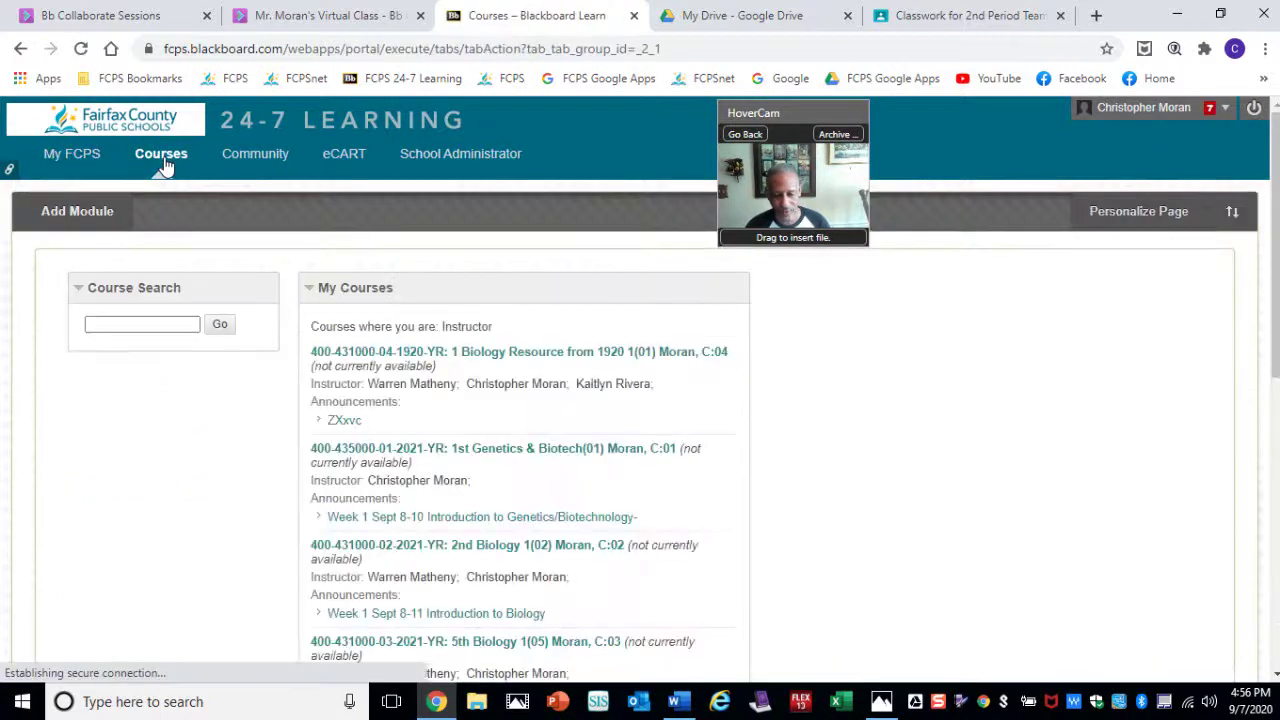
{"action": "left_click", "coordinate": [490, 548]}
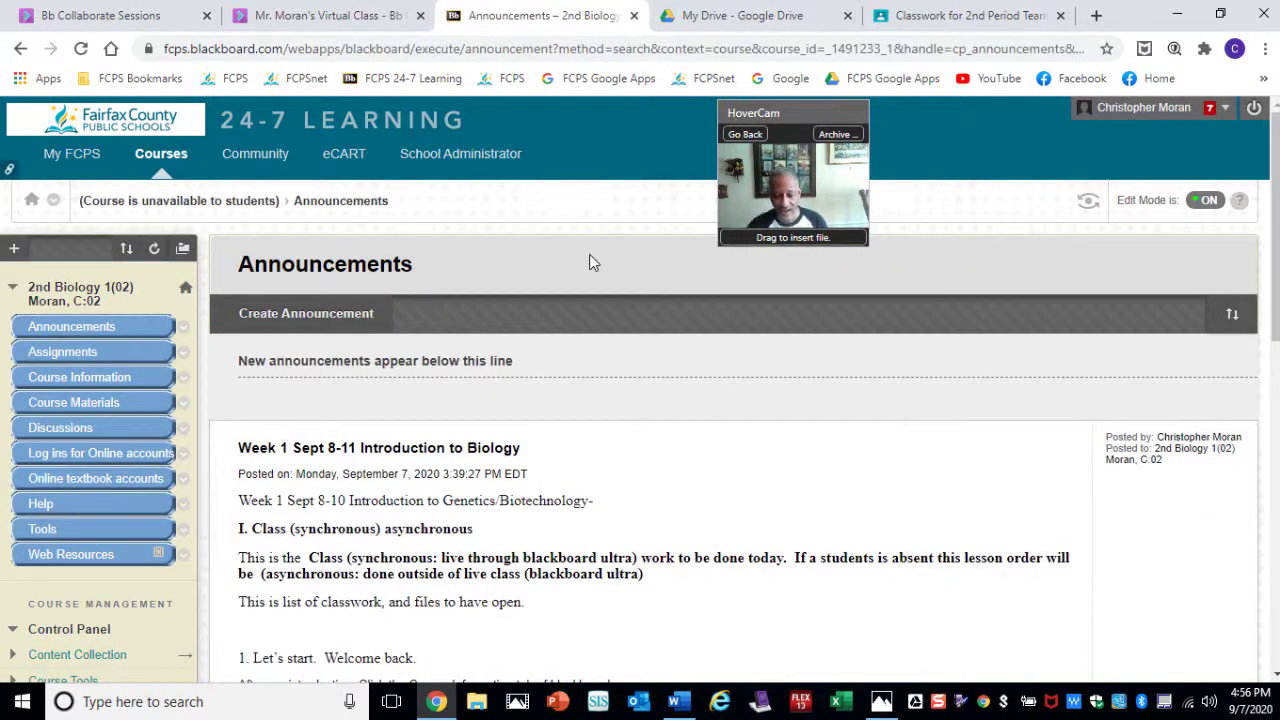
{"action": "scroll", "coordinate": [589, 262], "scroll_direction": "down", "scroll_amount": 2}
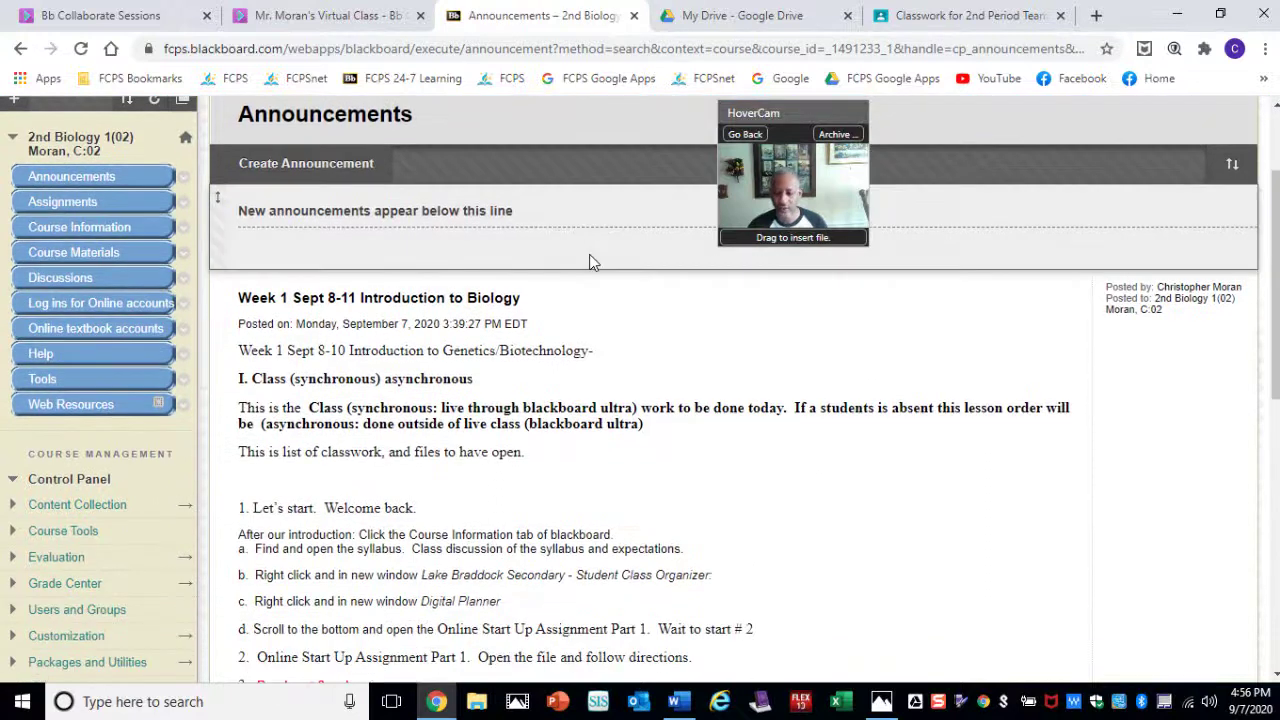
{"action": "scroll", "coordinate": [589, 256], "scroll_direction": "up", "scroll_amount": 1}
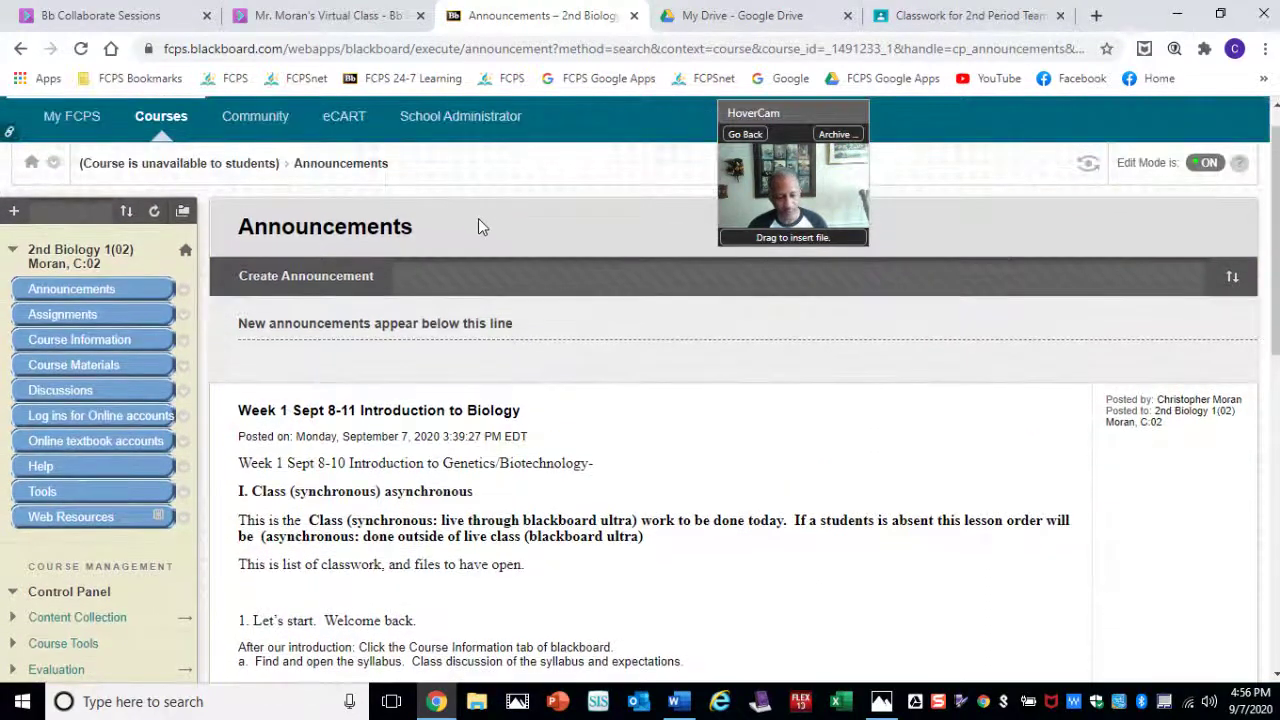
Open the course's 1st Quarter Weekly Agenda assignments and read through the Introduction to Course, Experimental Design agenda for 9/8-9/30.
{"action": "left_click", "coordinate": [78, 318]}
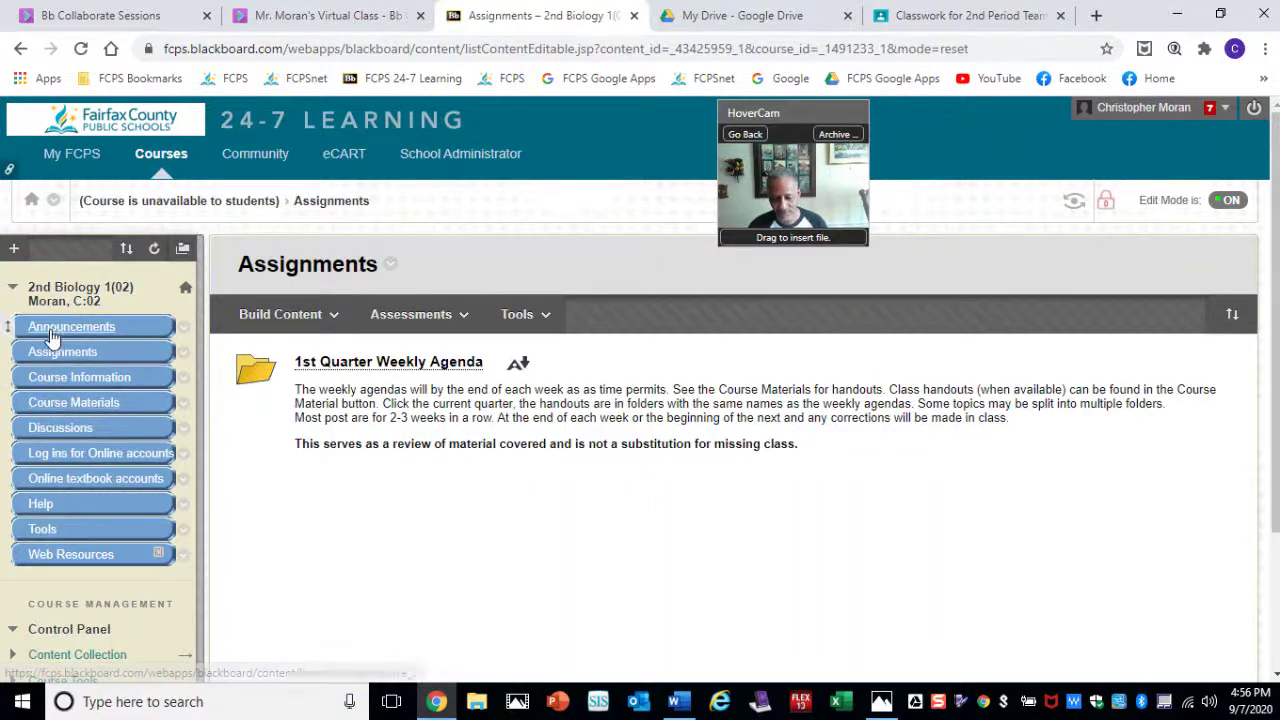
{"action": "left_click", "coordinate": [404, 366]}
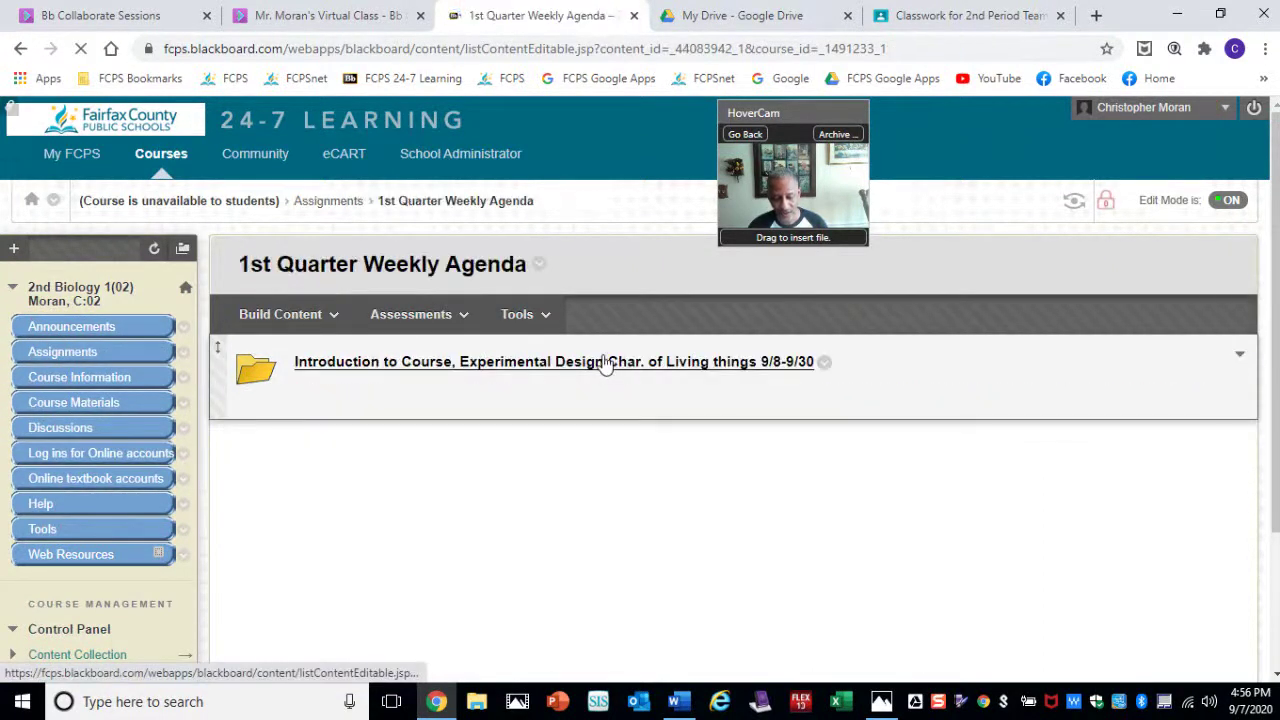
{"action": "left_click", "coordinate": [605, 362]}
{"action": "scroll", "coordinate": [929, 480], "scroll_direction": "down", "scroll_amount": 3}
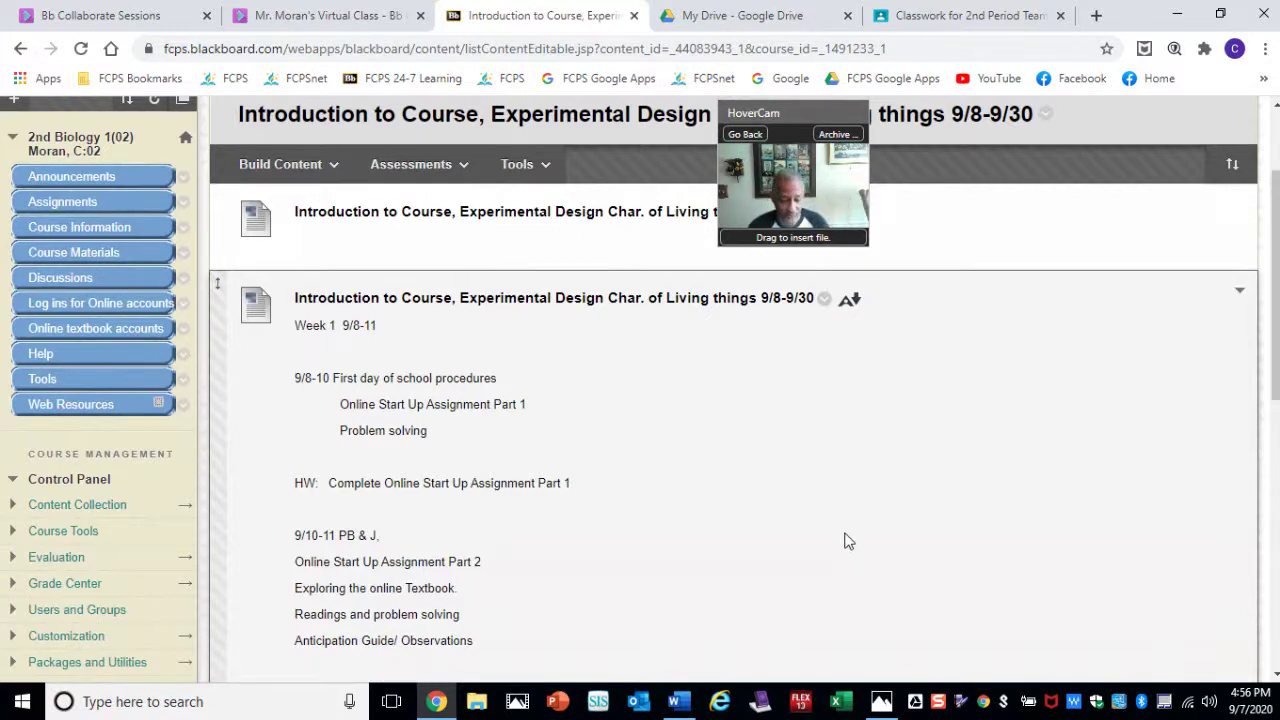
{"action": "scroll", "coordinate": [845, 541], "scroll_direction": "down", "scroll_amount": 5}
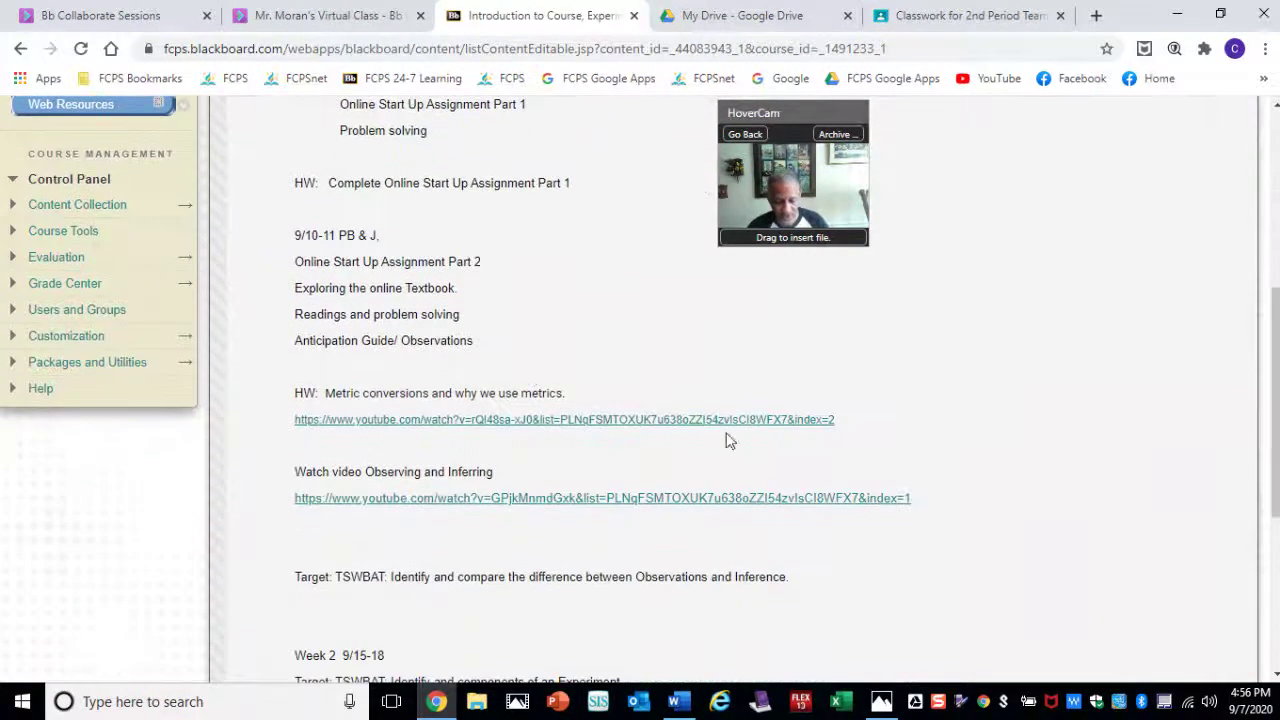
{"action": "scroll", "coordinate": [666, 545], "scroll_direction": "down", "scroll_amount": 3}
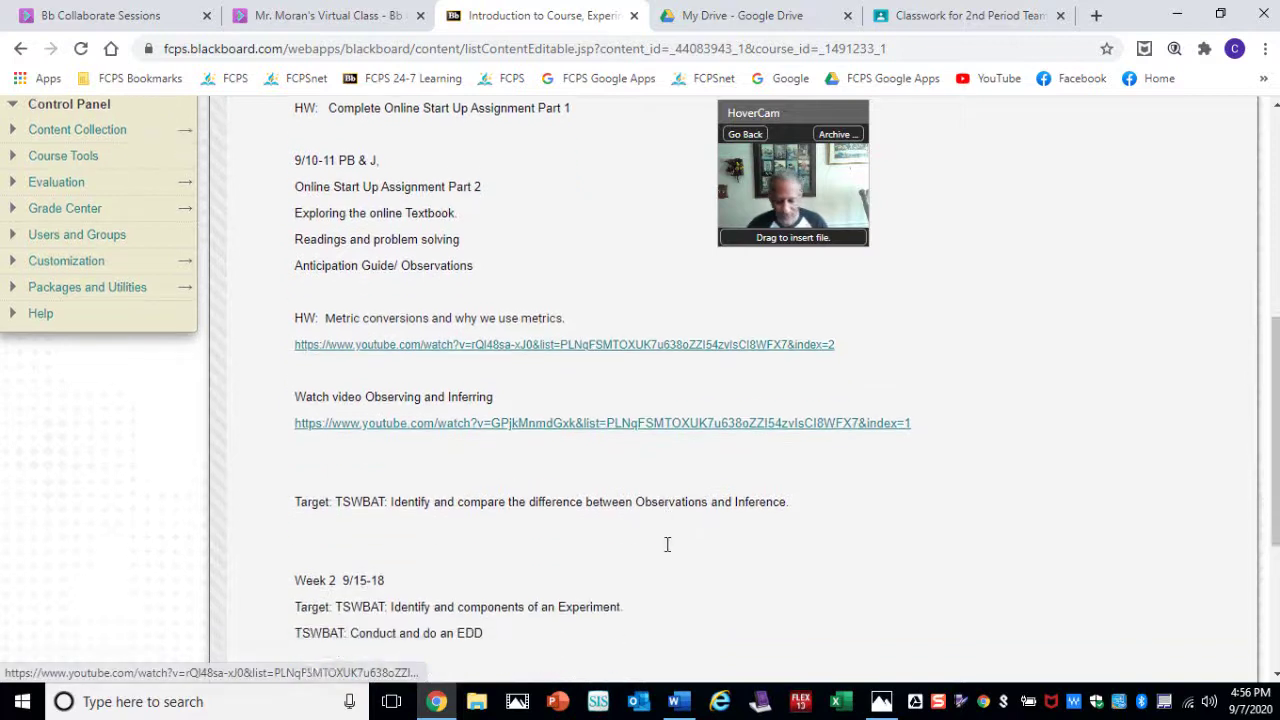
{"action": "scroll", "coordinate": [669, 550], "scroll_direction": "down", "scroll_amount": 1}
{"action": "scroll", "coordinate": [433, 525], "scroll_direction": "up", "scroll_amount": 5}
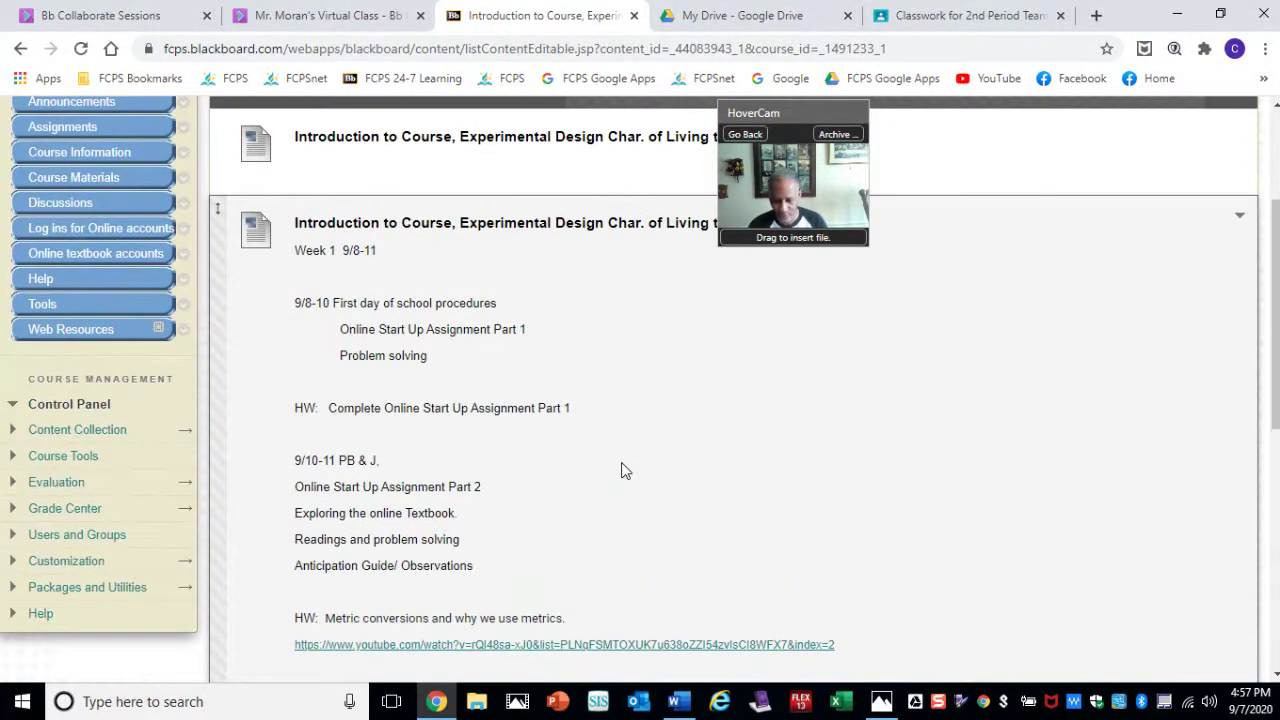
{"action": "scroll", "coordinate": [621, 470], "scroll_direction": "up", "scroll_amount": 2}
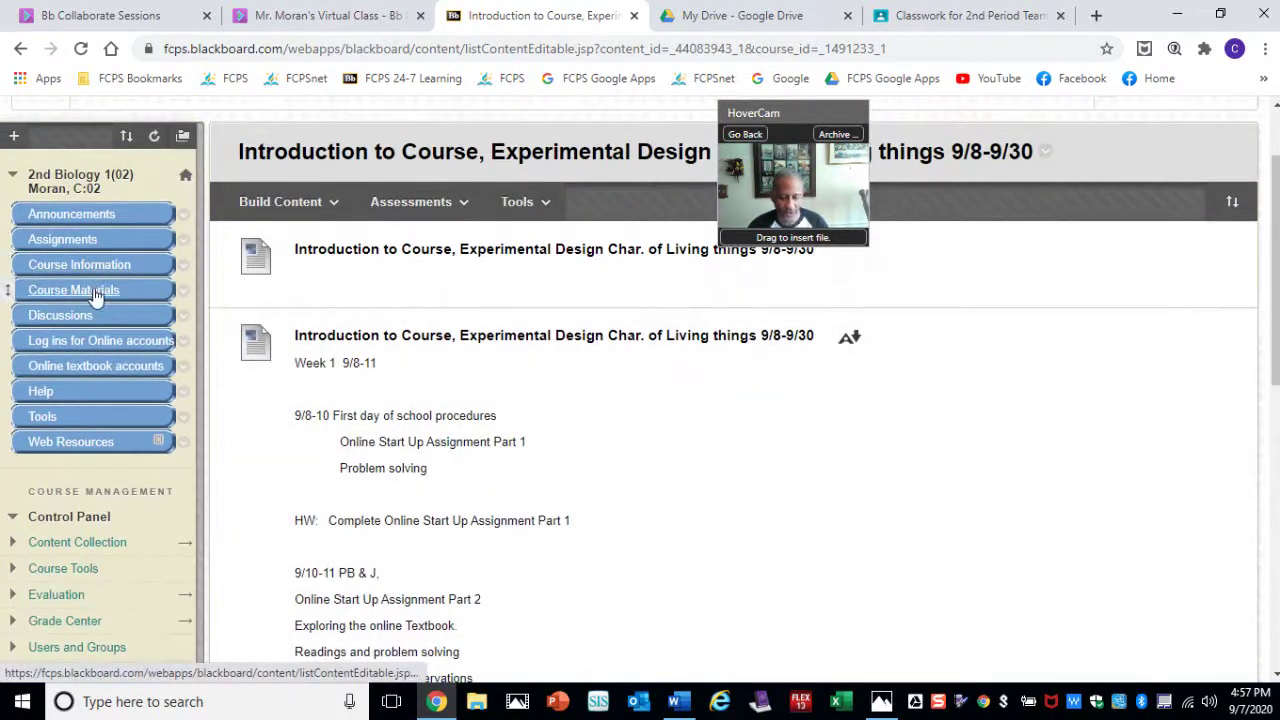
Open the Day 1 September 8-9 folder under Week 1 of the 1st Quarter Materials and review its lesson items.
{"action": "left_click", "coordinate": [95, 297]}
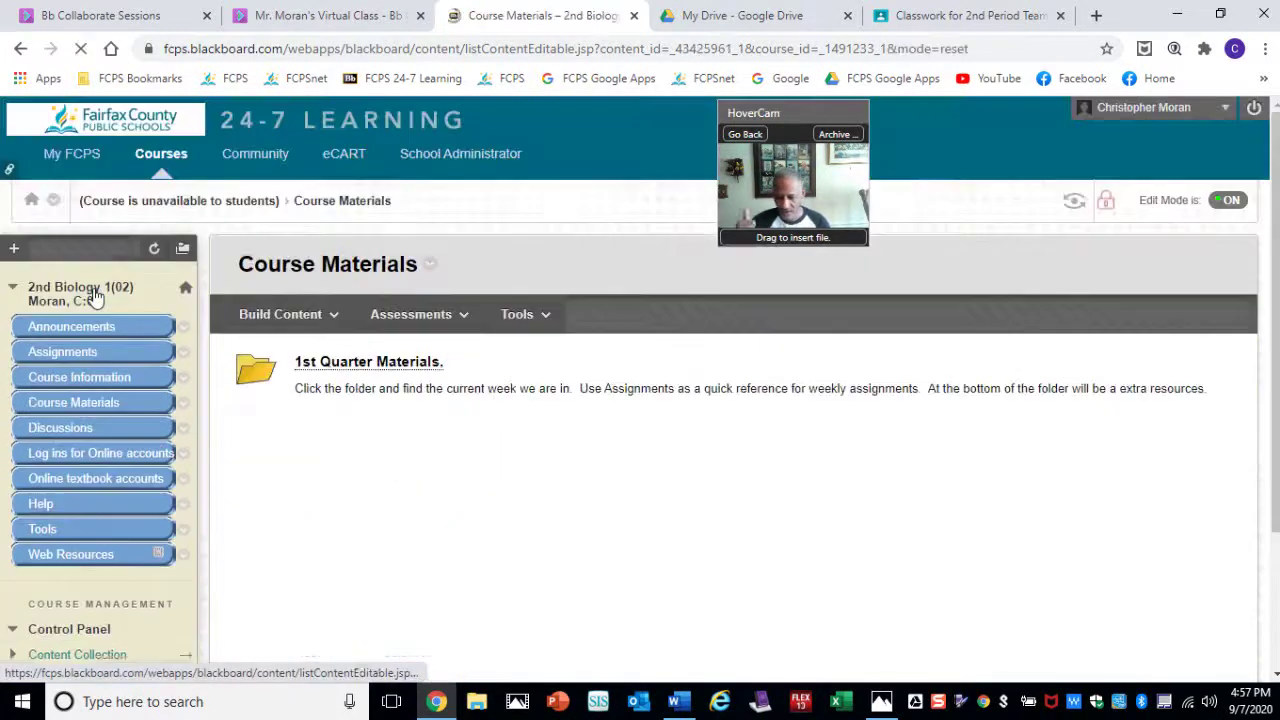
{"action": "left_click", "coordinate": [229, 317]}
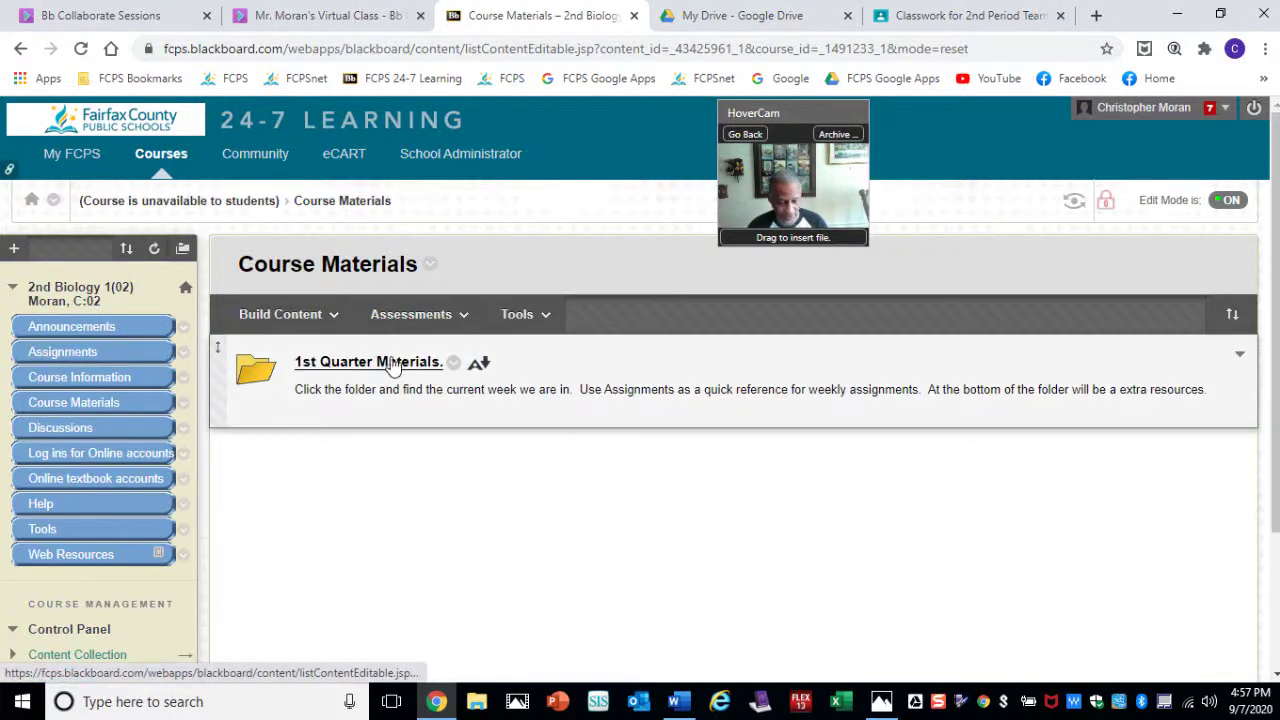
{"action": "left_click", "coordinate": [392, 363]}
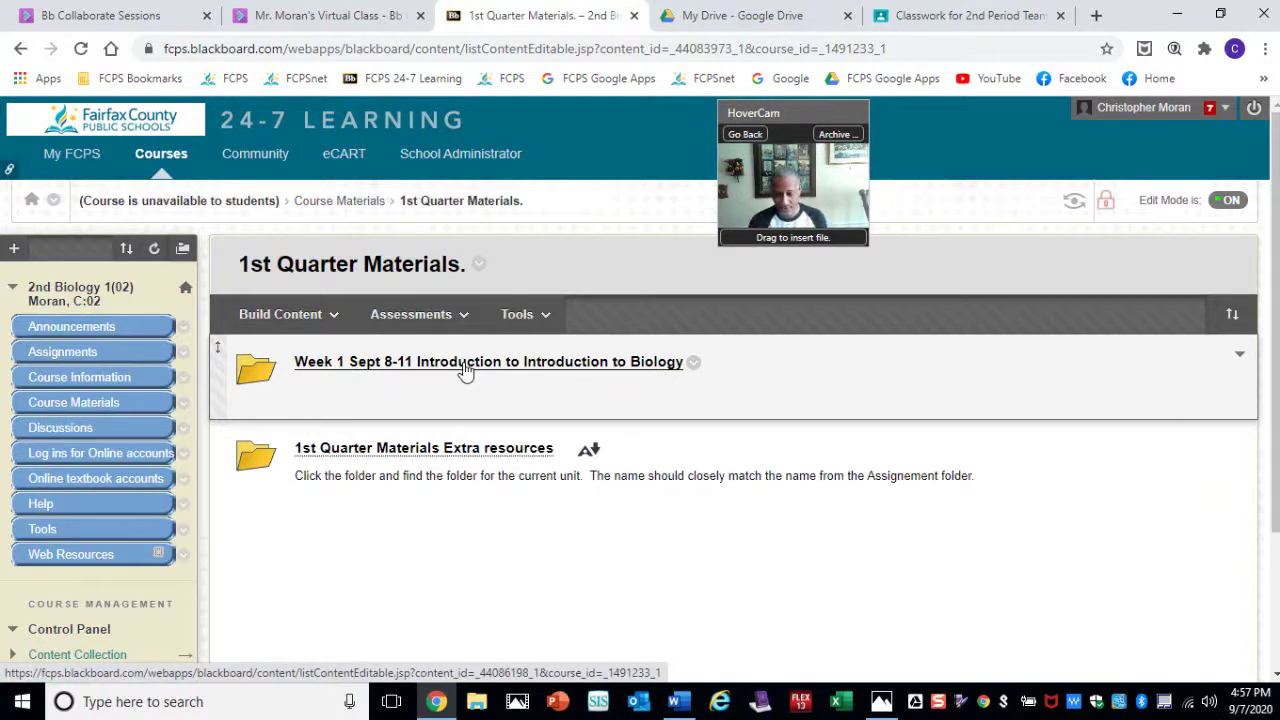
{"action": "left_click", "coordinate": [465, 366]}
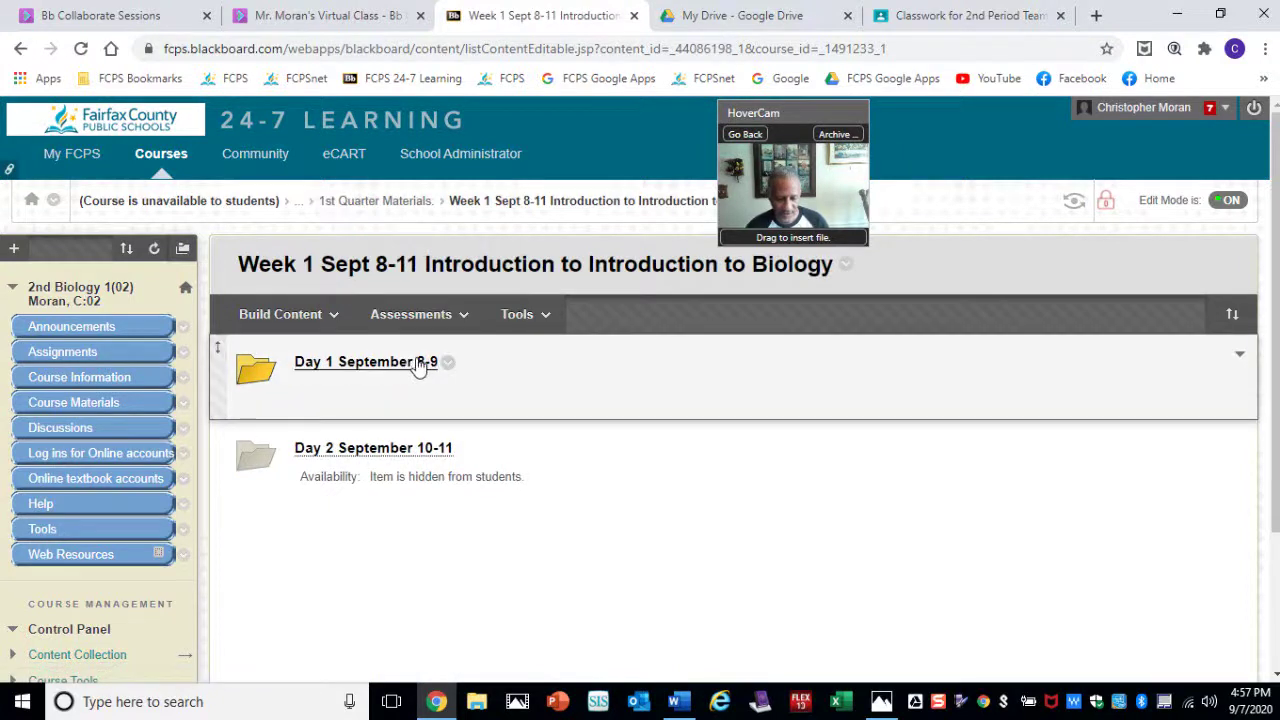
{"action": "left_click", "coordinate": [400, 318]}
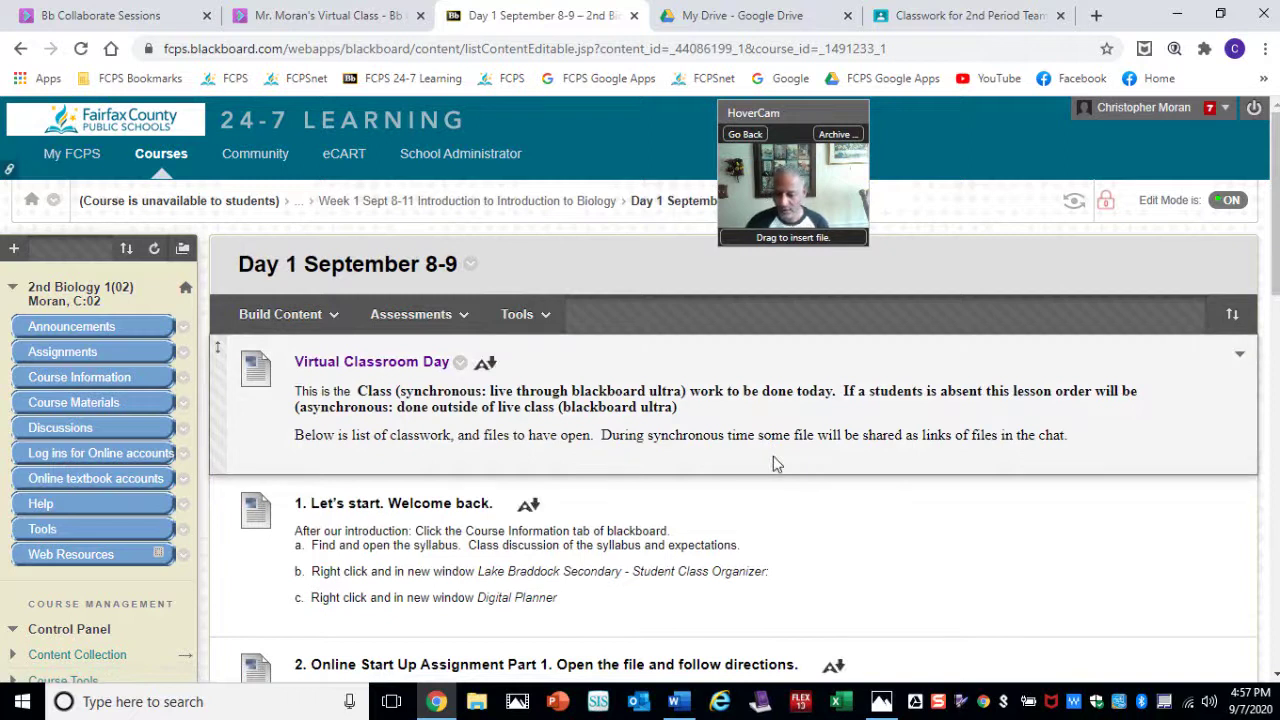
{"action": "scroll", "coordinate": [773, 463], "scroll_direction": "down", "scroll_amount": 1}
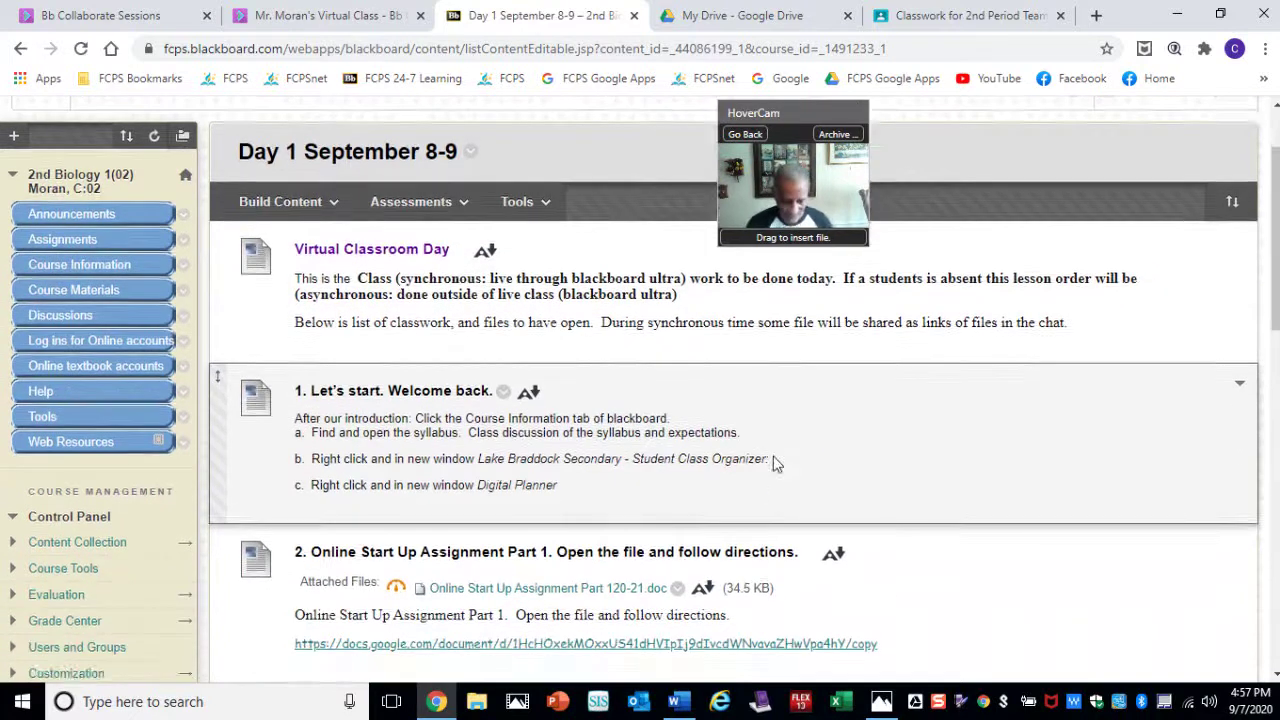
{"action": "scroll", "coordinate": [777, 463], "scroll_direction": "down", "scroll_amount": 3}
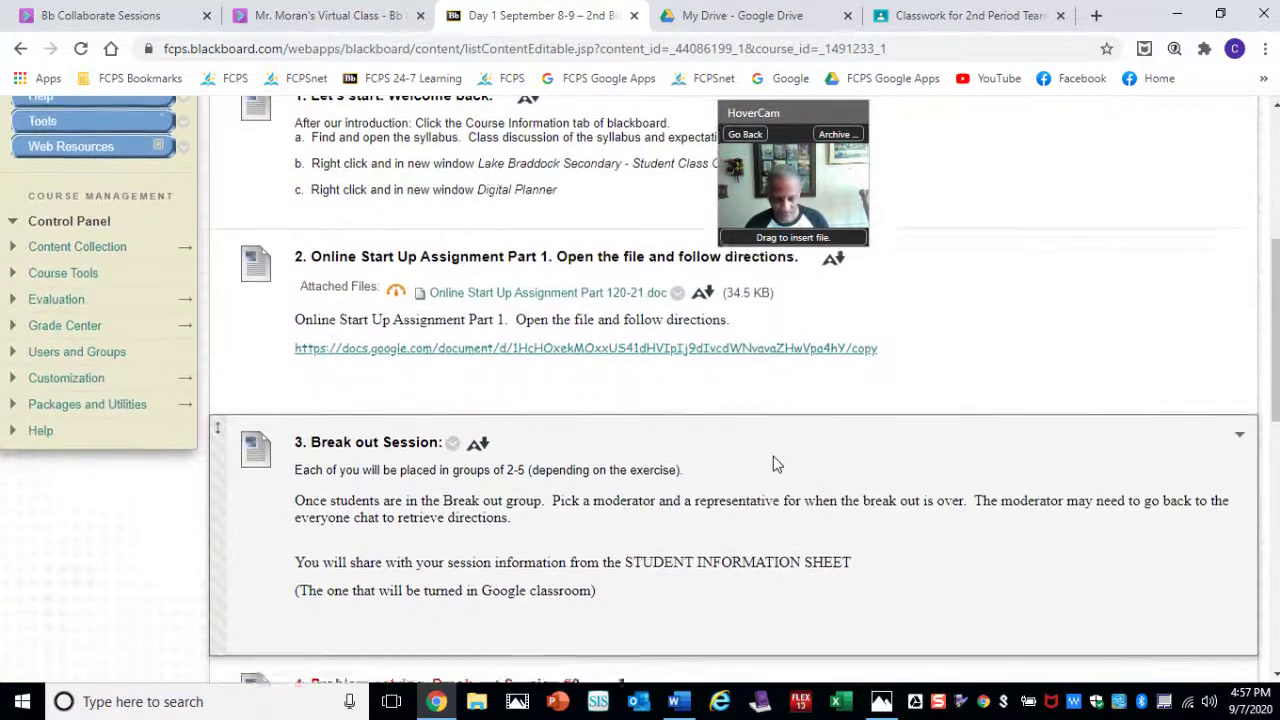
{"action": "scroll", "coordinate": [773, 463], "scroll_direction": "down", "scroll_amount": 10}
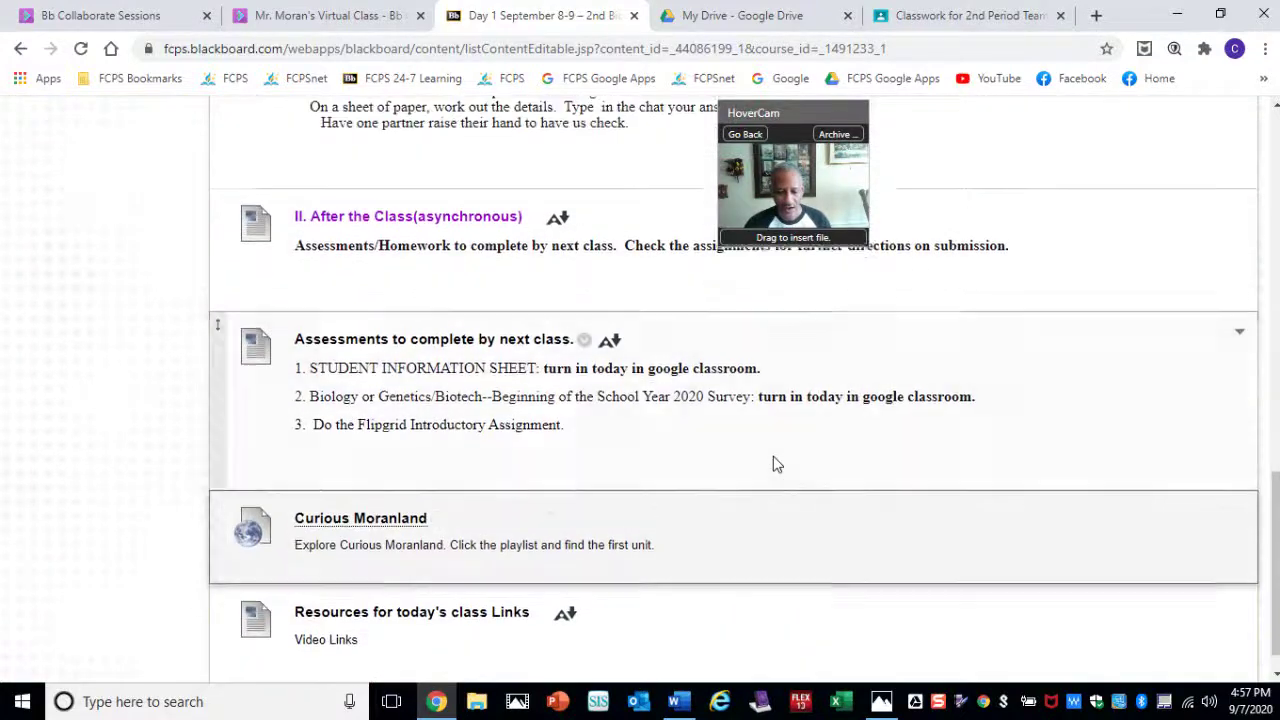
{"action": "scroll", "coordinate": [777, 464], "scroll_direction": "up", "scroll_amount": 13}
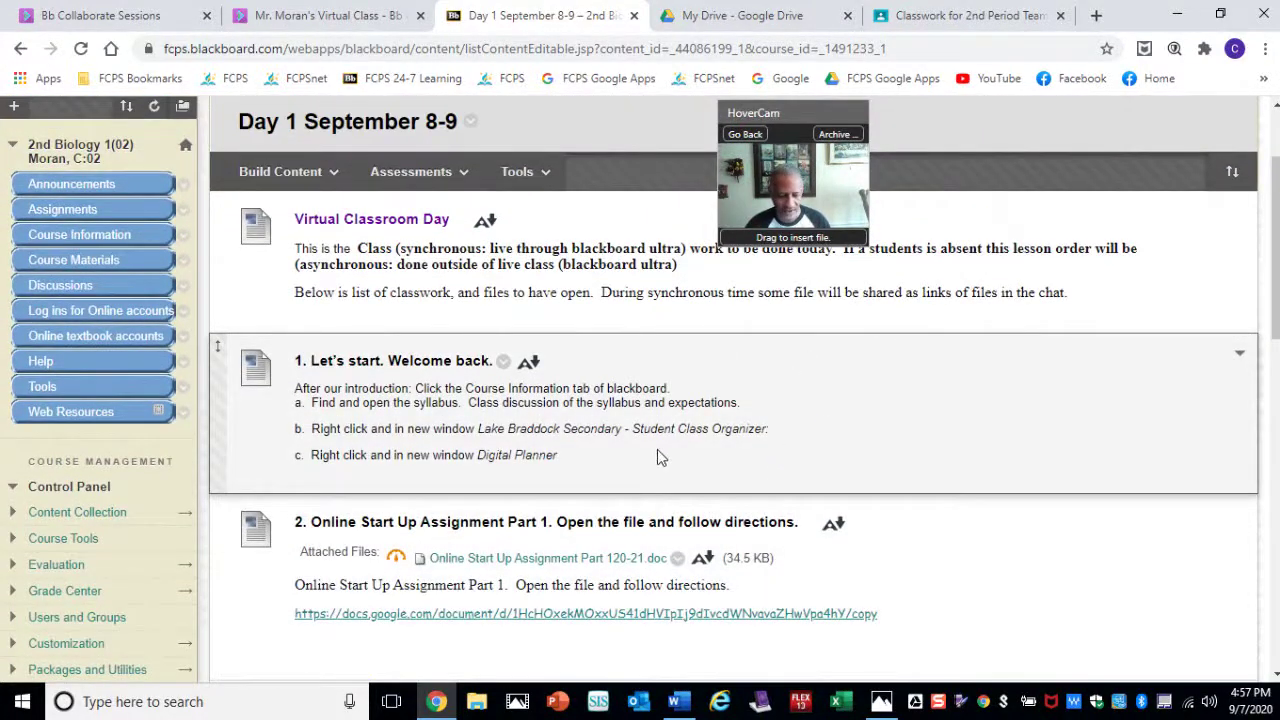
Open the Google Docs link for Online Start Up Assignment Part 1 in a new browser tab and make a copy of the document.
{"action": "scroll", "coordinate": [786, 566], "scroll_direction": "down", "scroll_amount": 1}
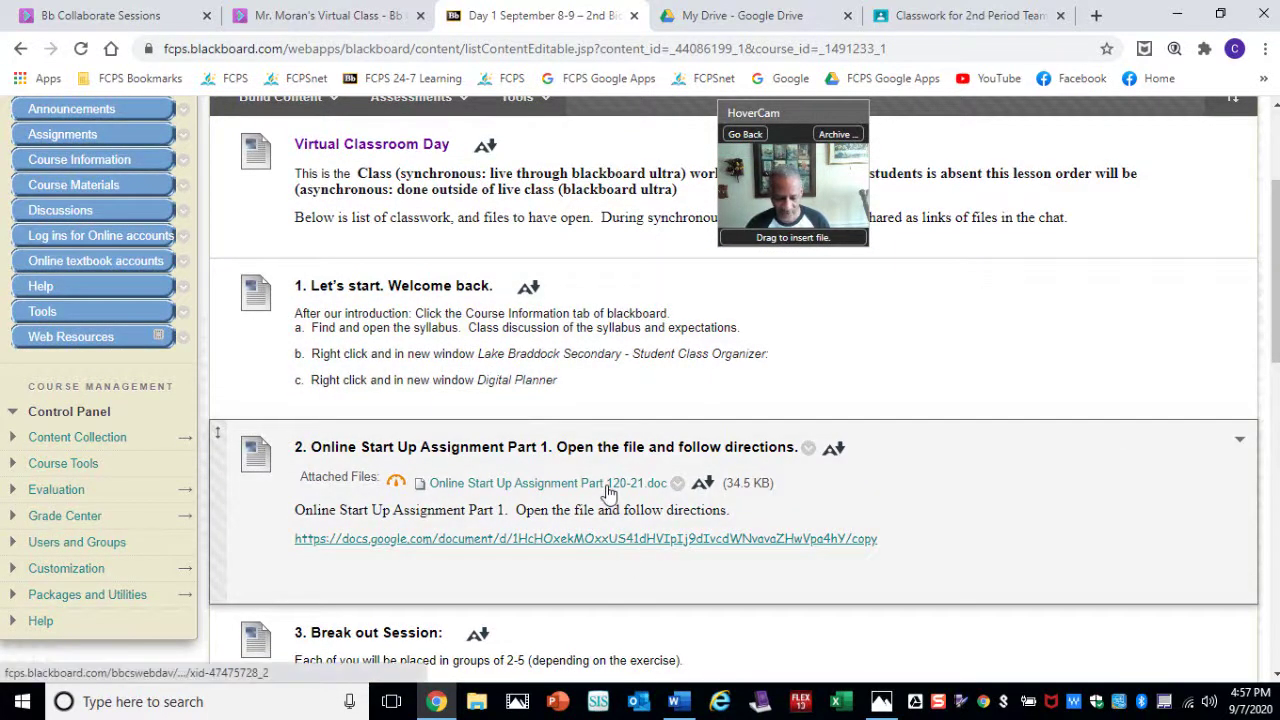
{"action": "right_click", "coordinate": [628, 546]}
{"action": "left_click", "coordinate": [700, 364]}
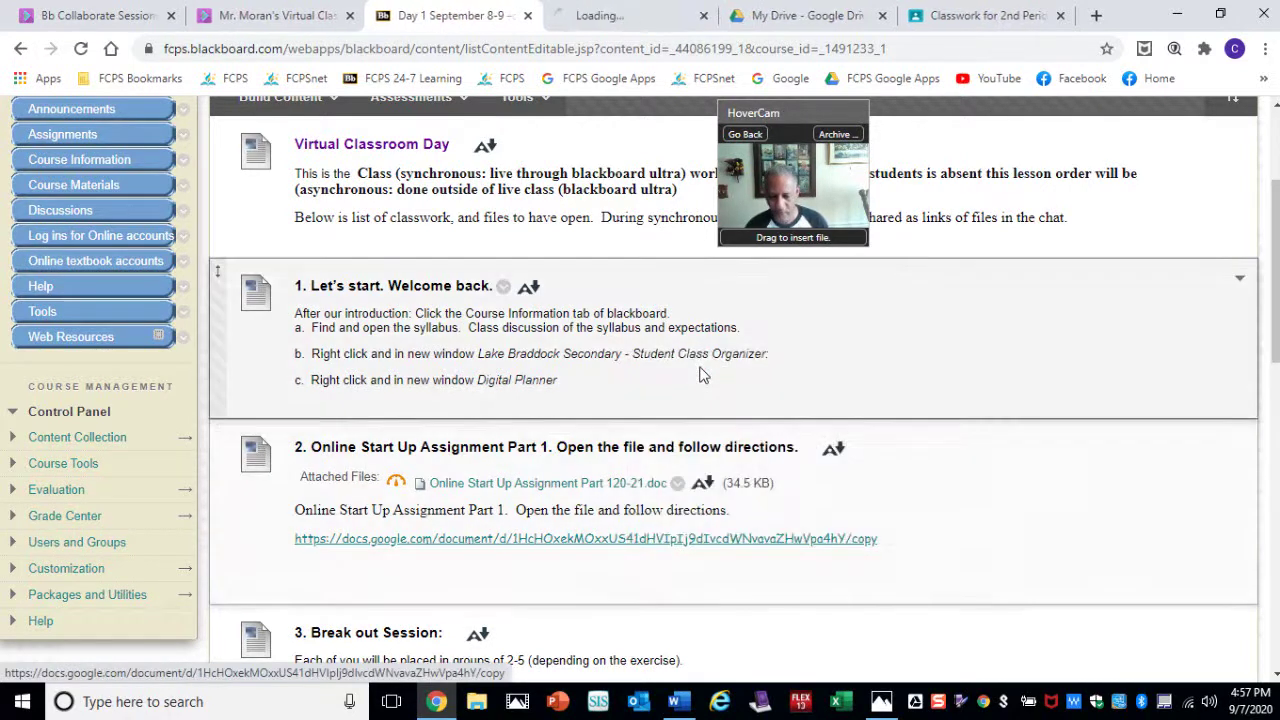
{"action": "left_click", "coordinate": [598, 16]}
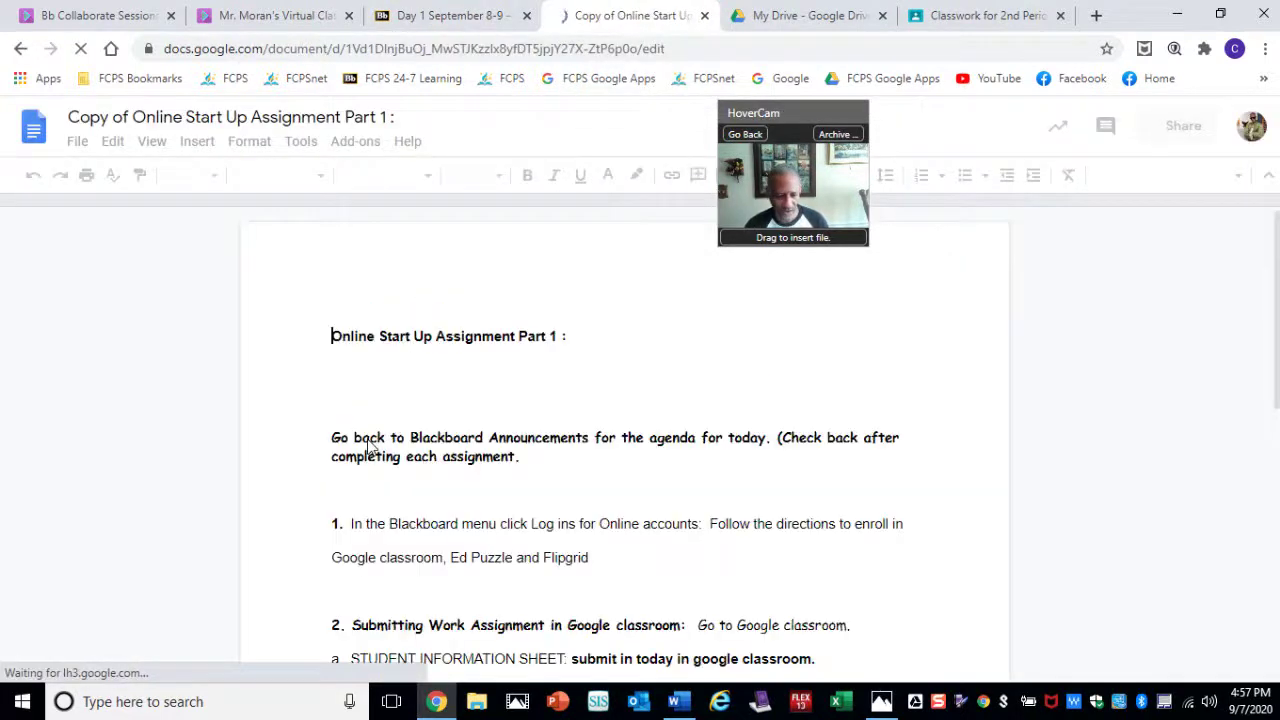
Copy the web address of the copied assignment document and switch to the virtual class session.
{"action": "left_click", "coordinate": [696, 47]}
{"action": "key", "text": "ctrl+c"}
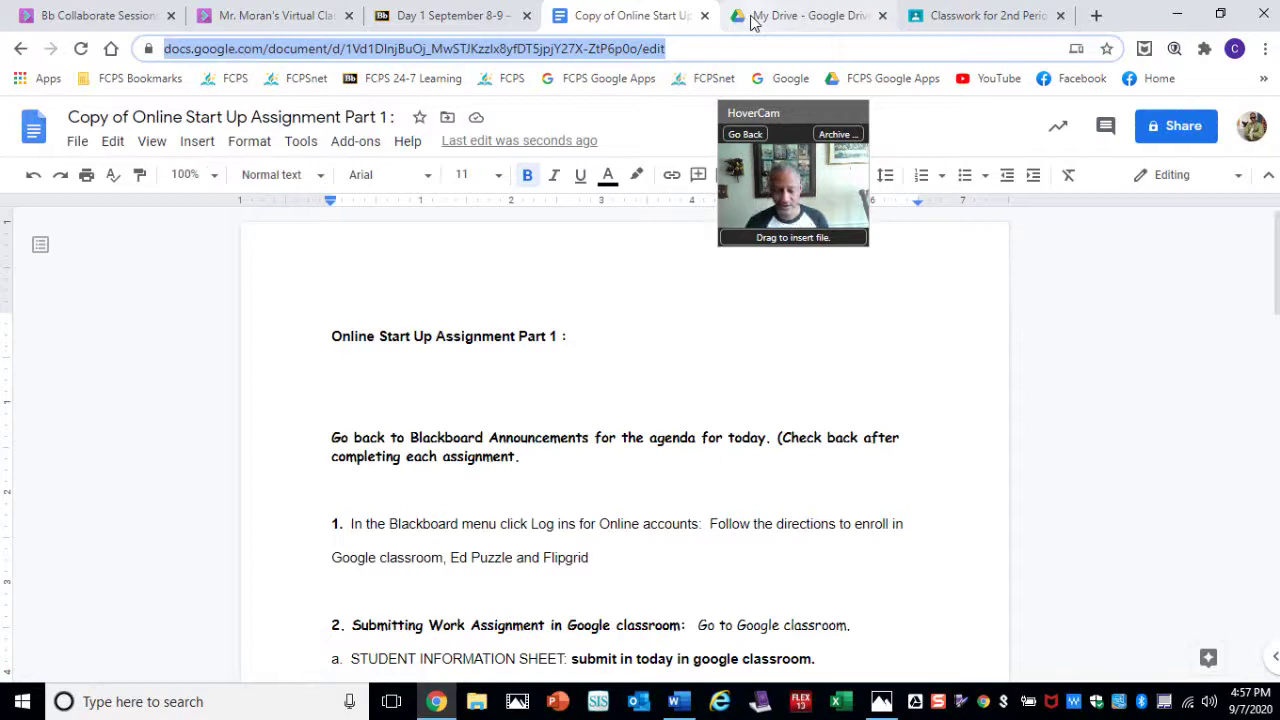
{"action": "left_click", "coordinate": [315, 17]}
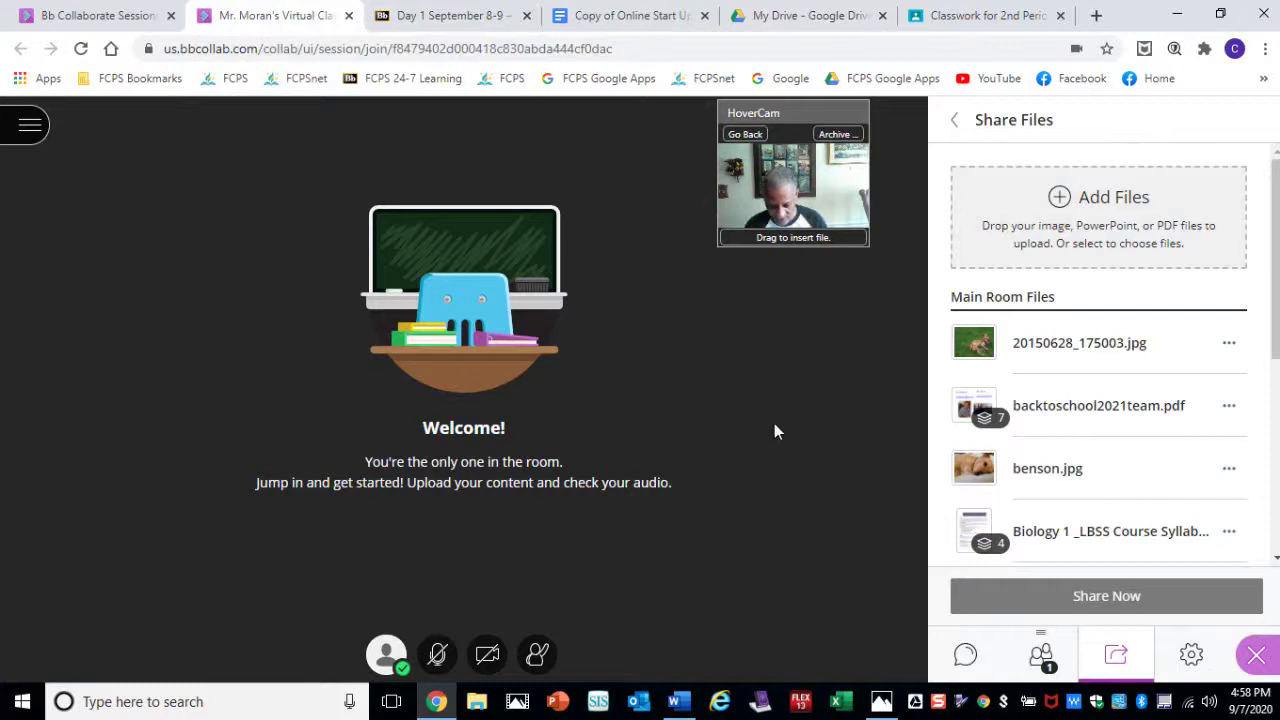
Post the copied assignment document link in the virtual session's Everyone chat.
{"action": "left_click", "coordinate": [965, 658]}
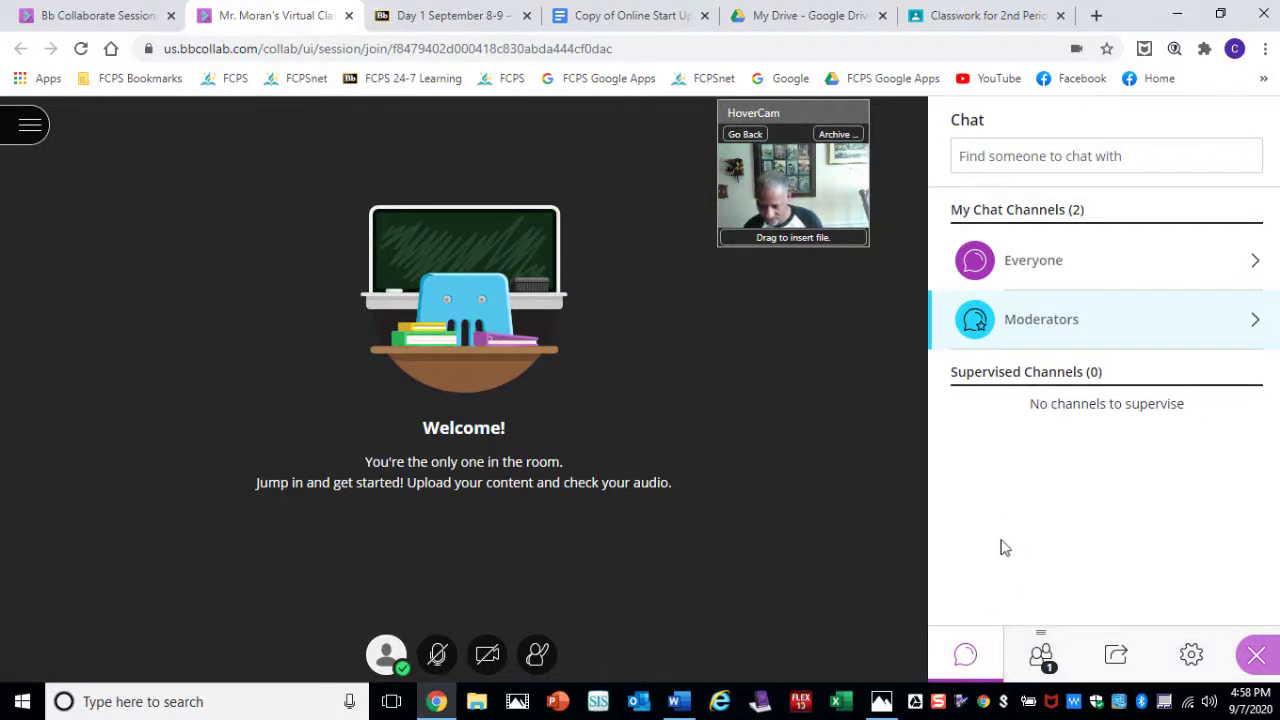
{"action": "left_click", "coordinate": [1070, 261]}
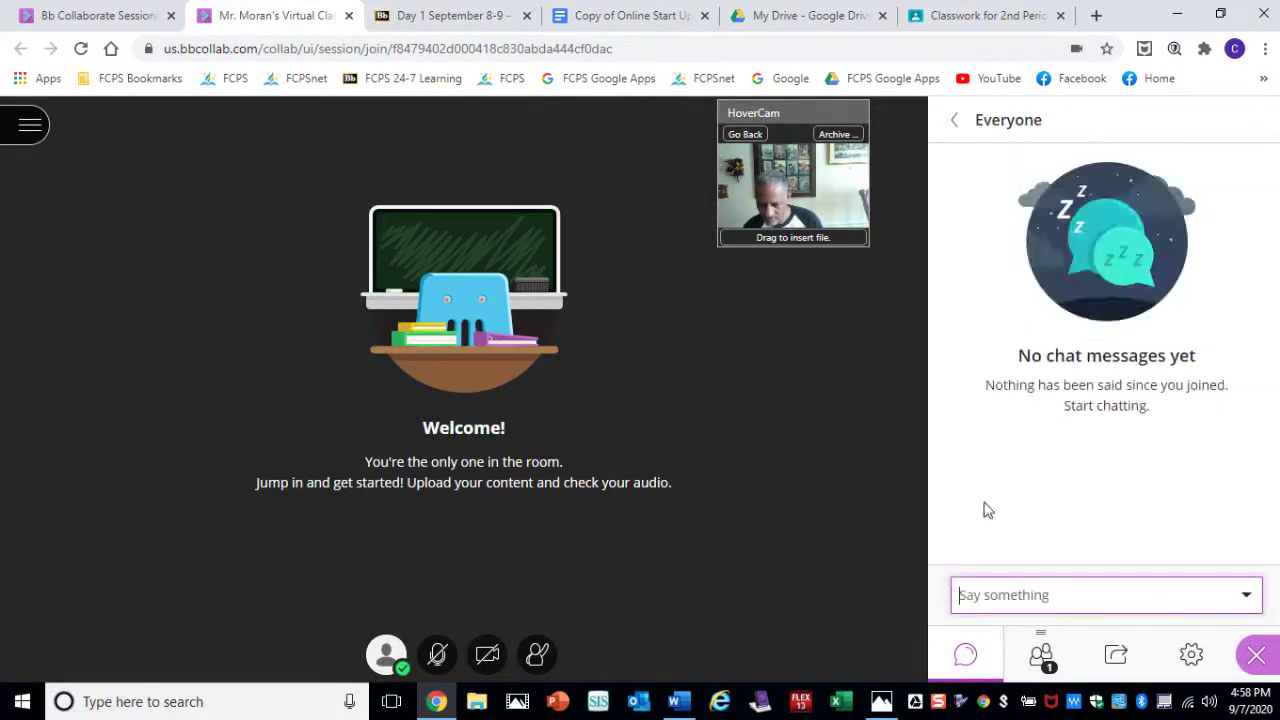
{"action": "key", "text": "ctrl+v"}
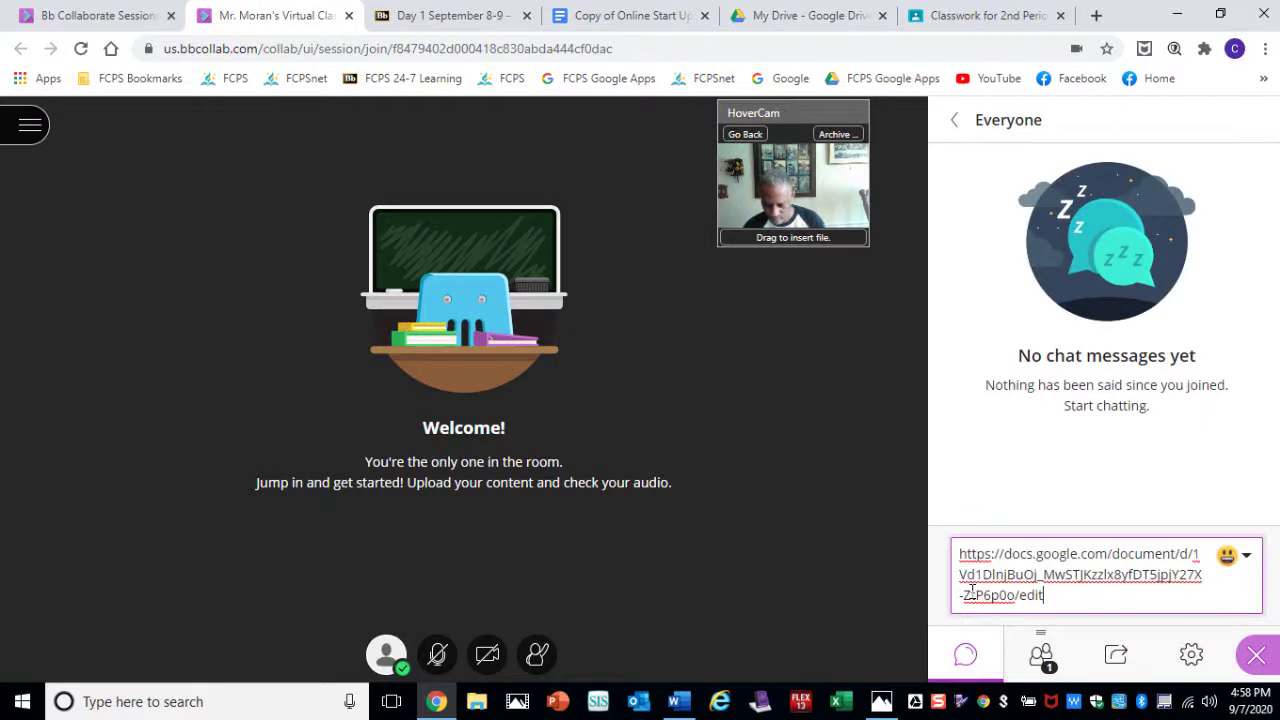
{"action": "key", "text": "Return"}
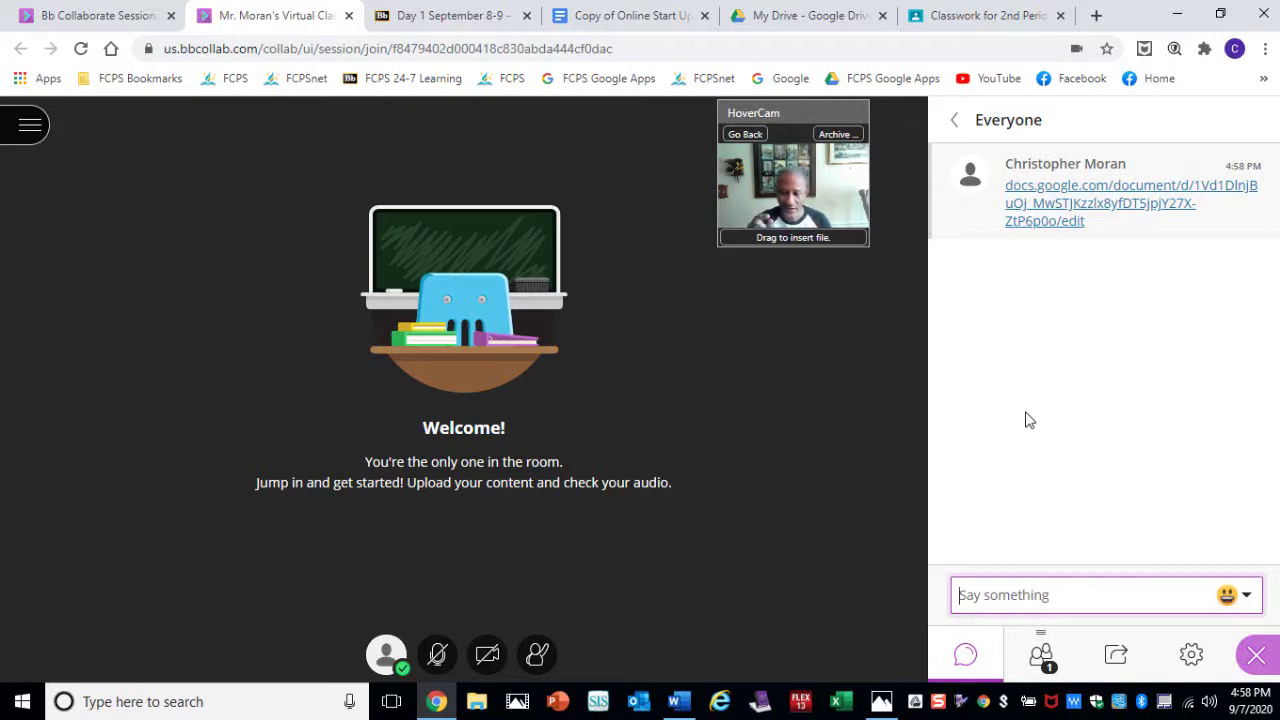
{"action": "left_click", "coordinate": [745, 134]}
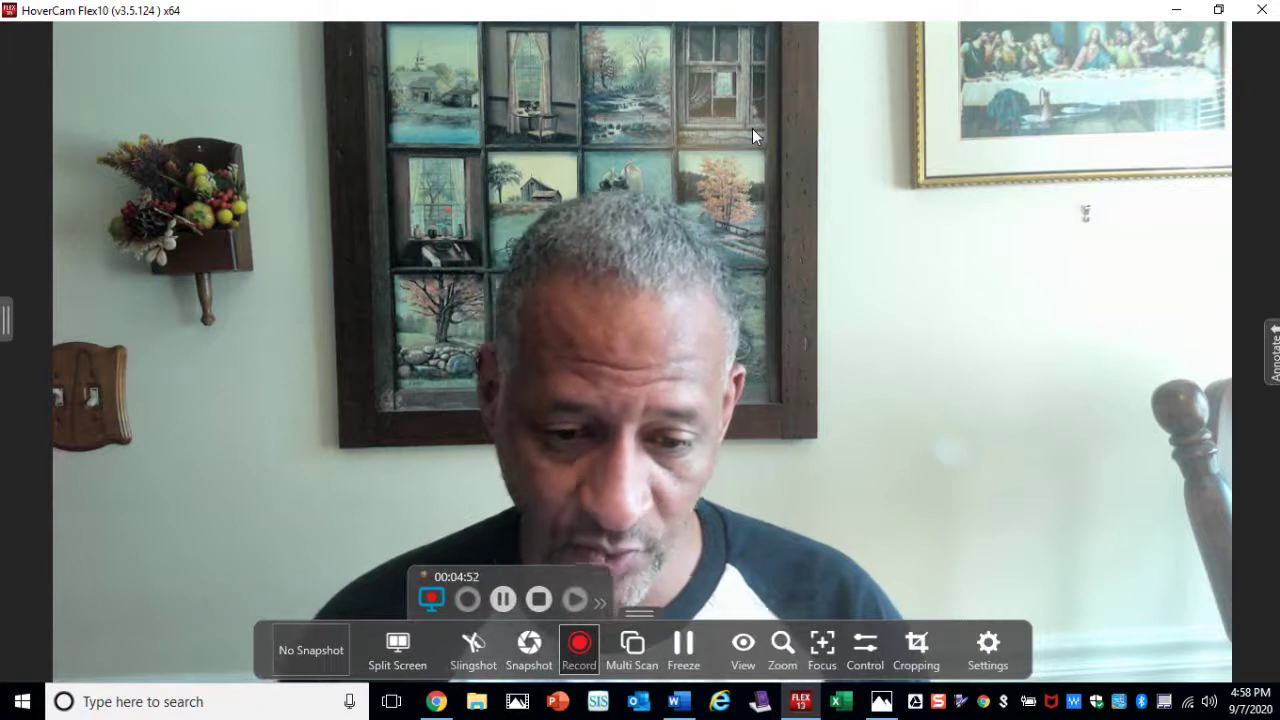
{"action": "left_click", "coordinate": [471, 644]}
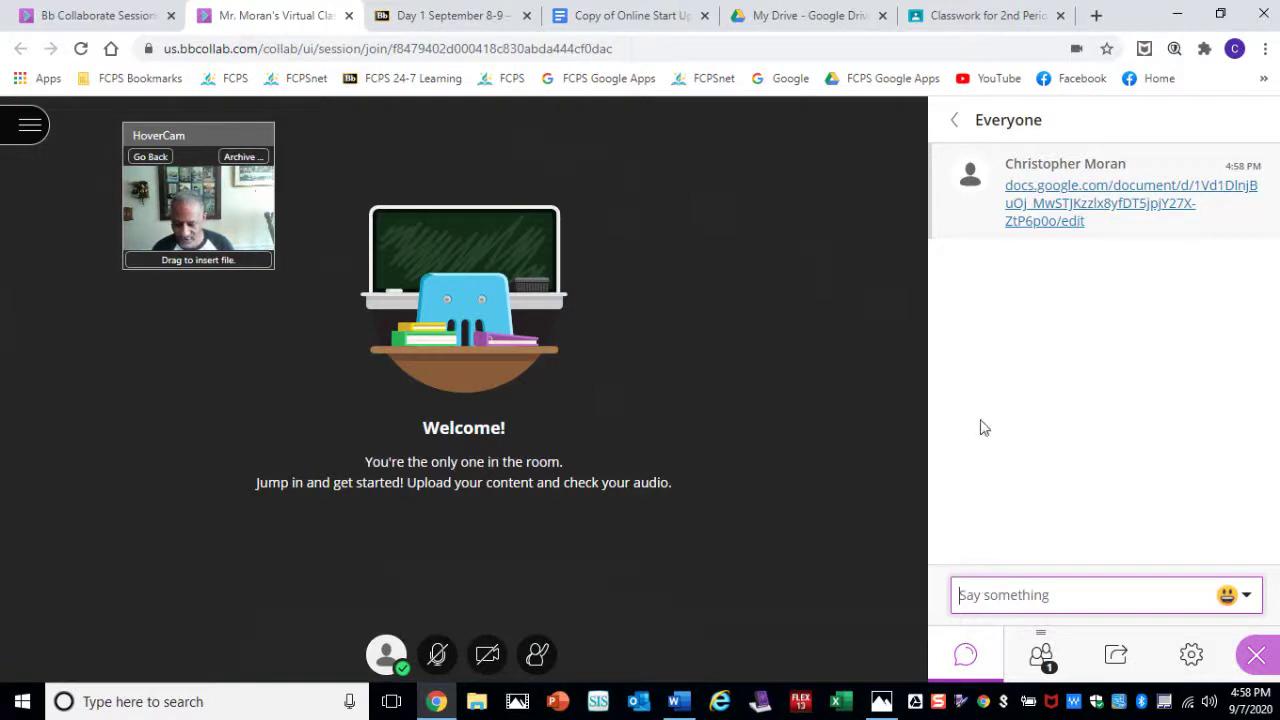
Open the session's content sharing options and check the application/screen sharing choices, closing them without sharing.
{"action": "left_click", "coordinate": [1115, 654]}
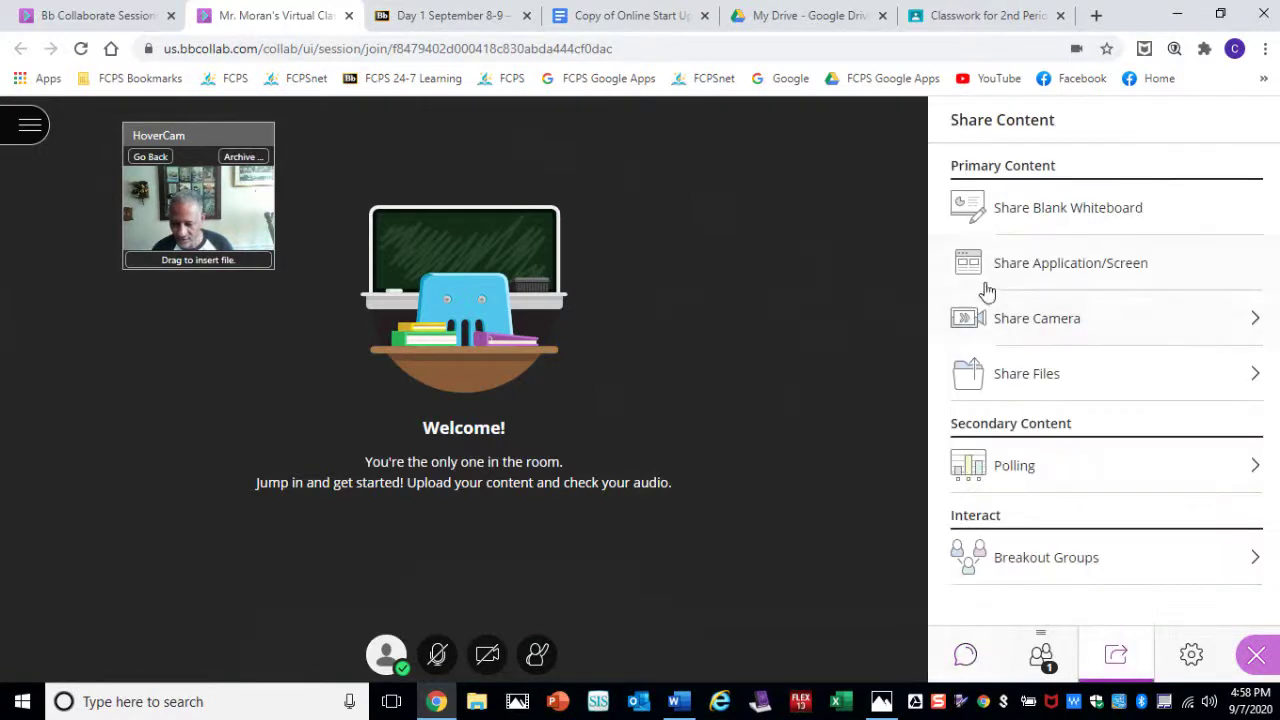
{"action": "left_click_drag", "start_coordinate": [234, 131], "coordinate": [813, 115]}
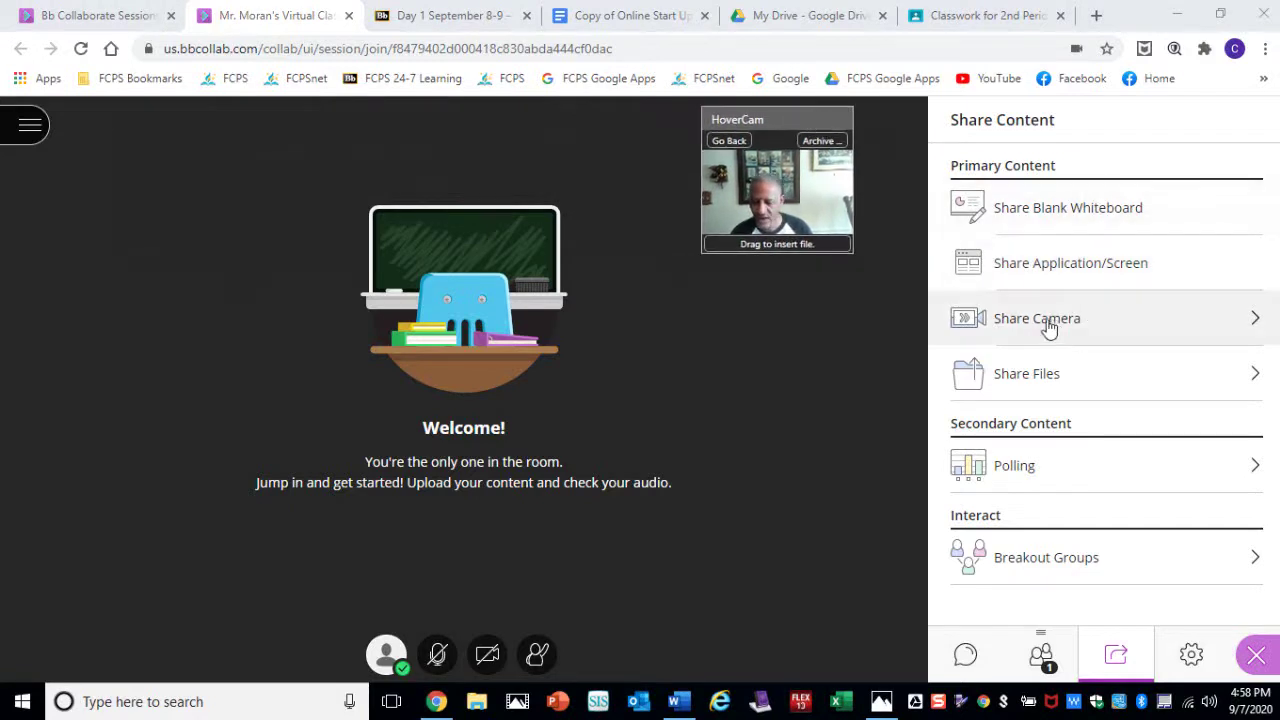
{"action": "left_click", "coordinate": [1056, 270]}
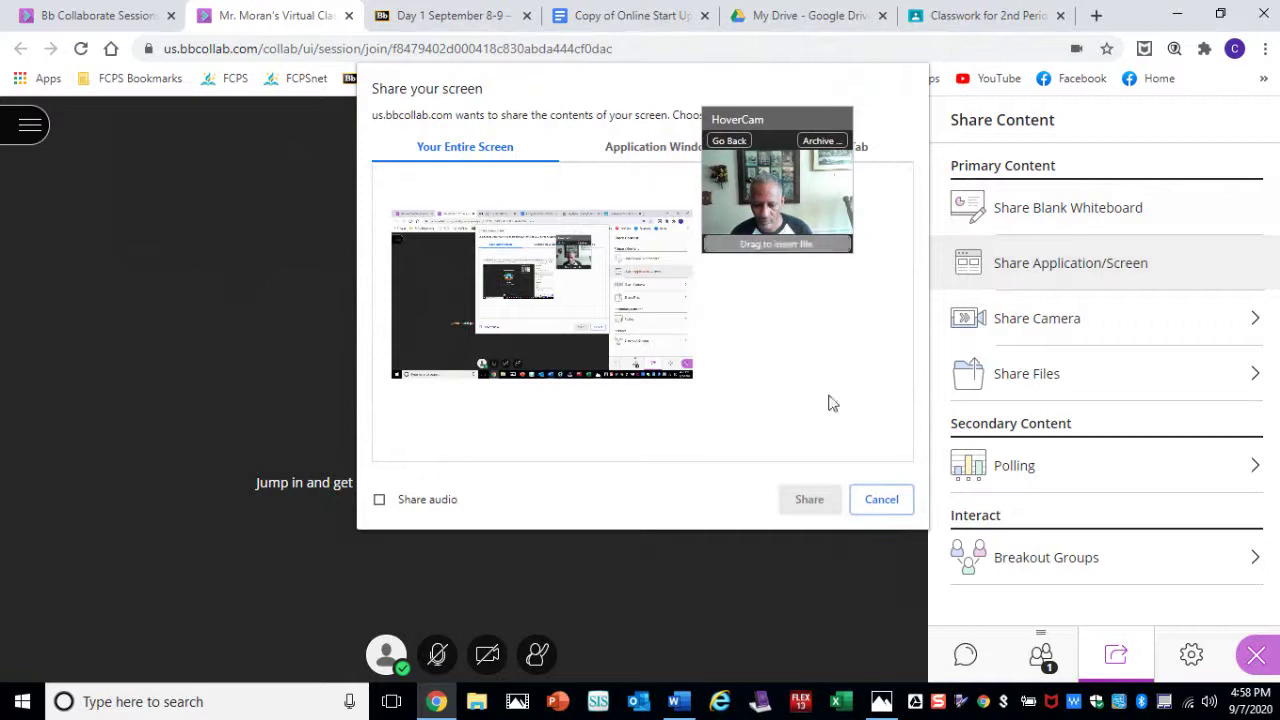
{"action": "left_click", "coordinate": [880, 502]}
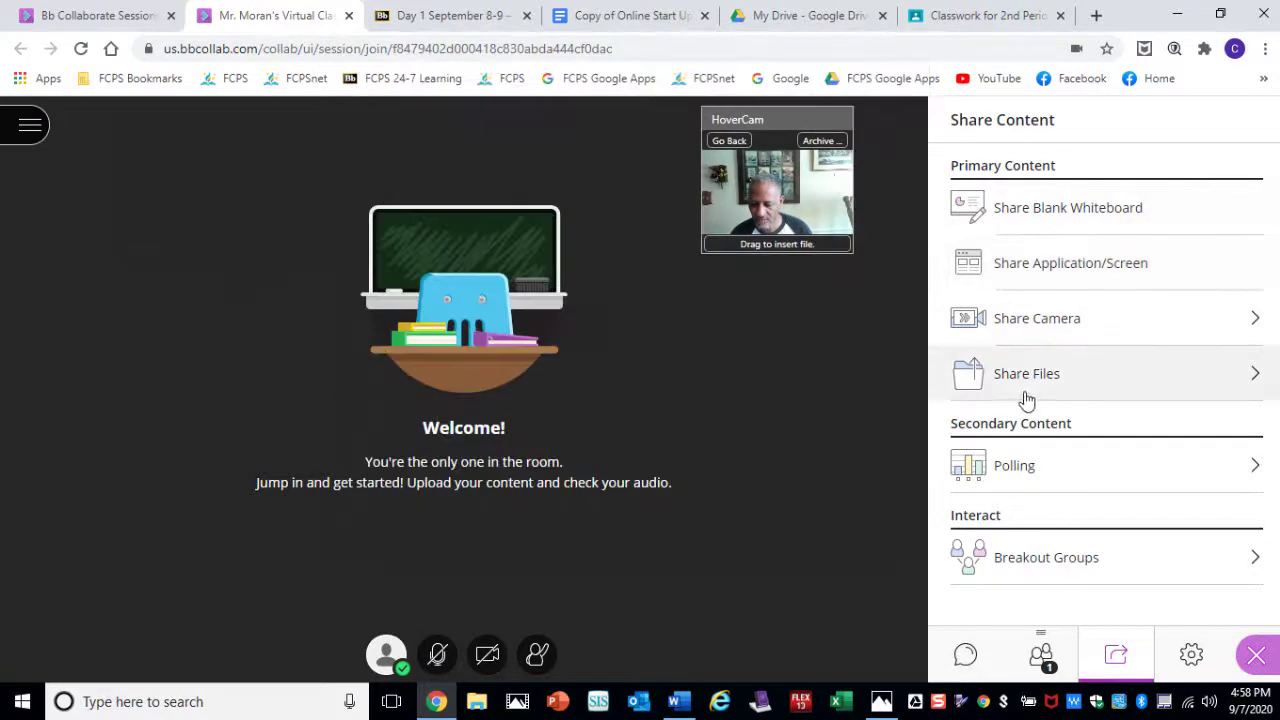
Share the Biology 1 _LBSS Course Syllabus file from the Main Room Files, starting with its first page.
{"action": "left_click", "coordinate": [1023, 378]}
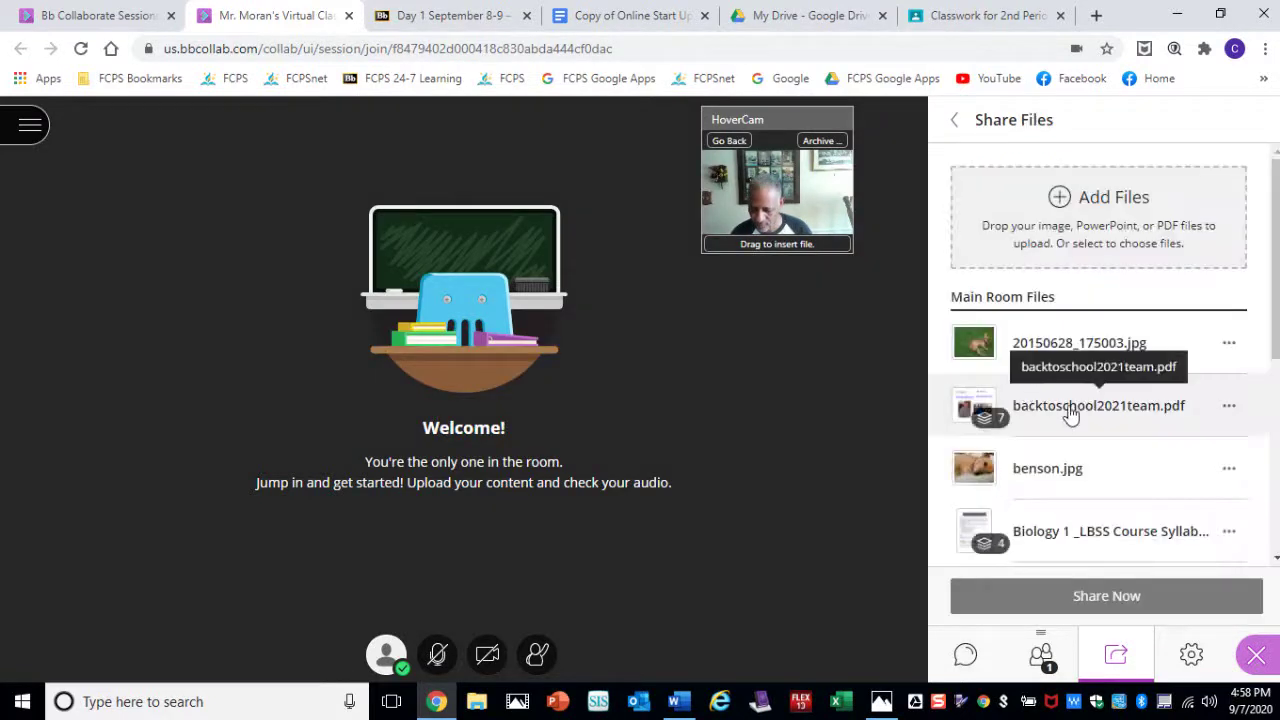
{"action": "left_click", "coordinate": [1062, 528]}
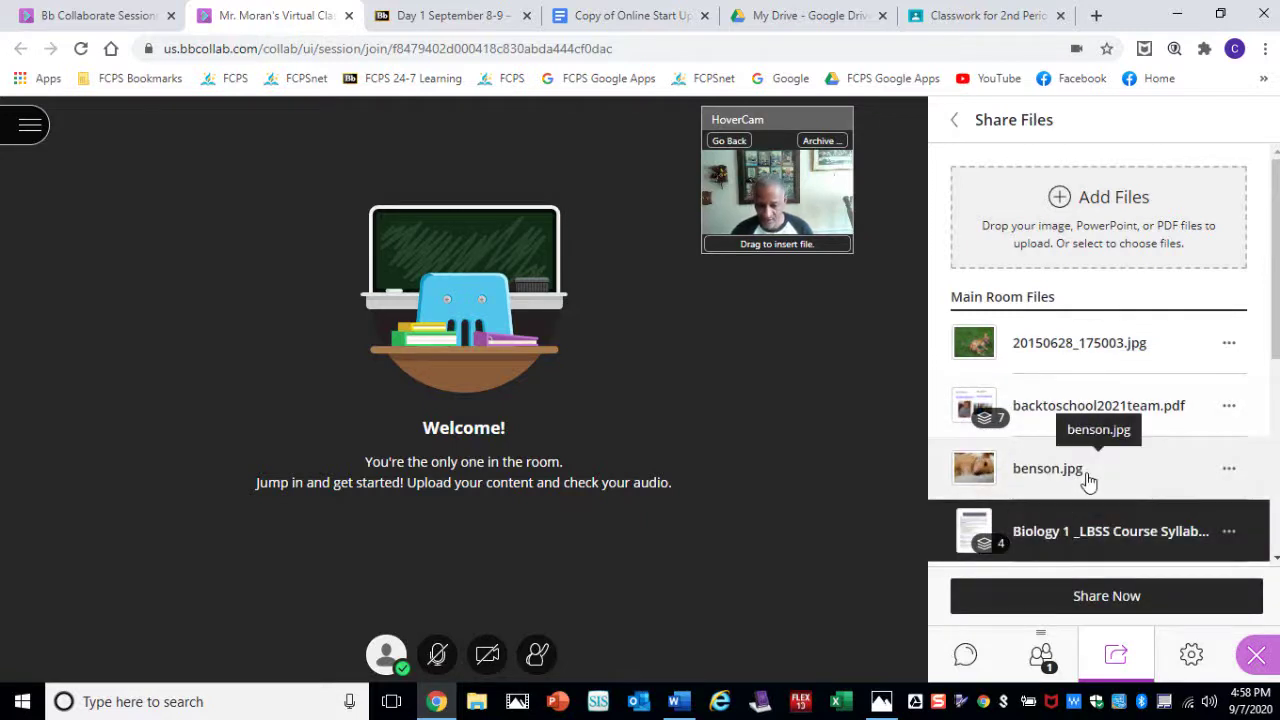
{"action": "left_click", "coordinate": [1082, 598]}
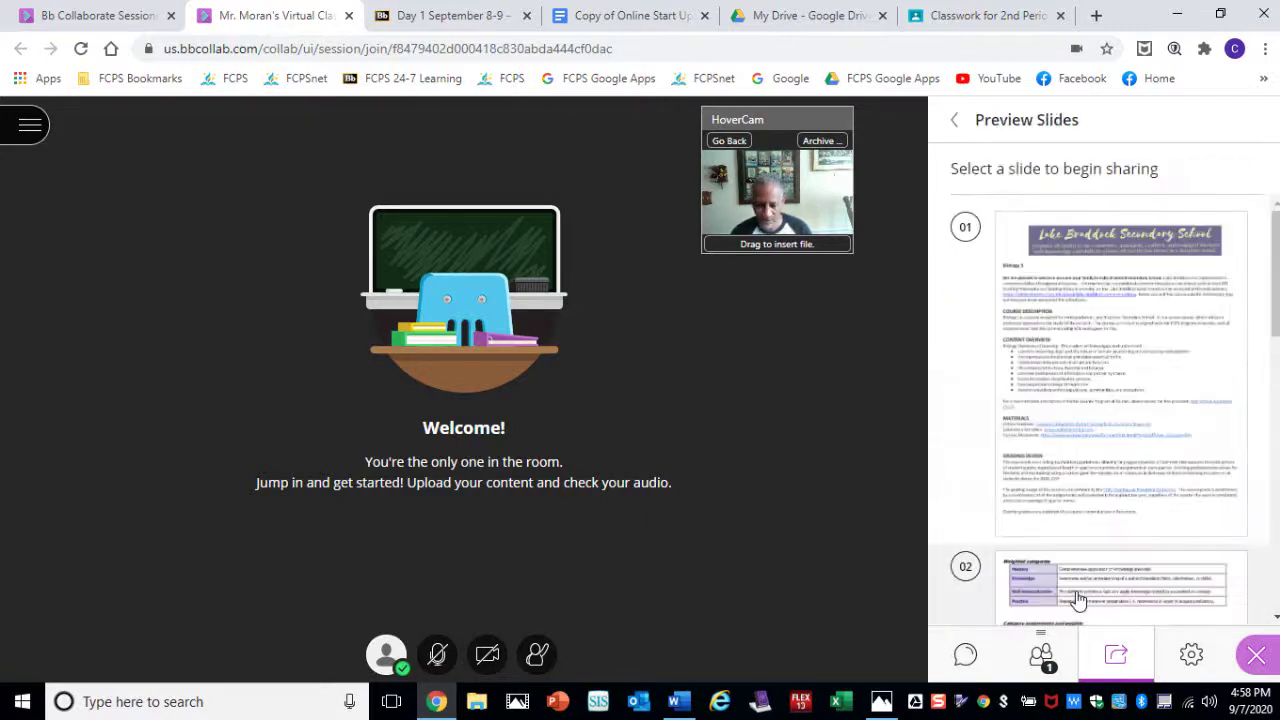
{"action": "left_click", "coordinate": [1120, 340]}
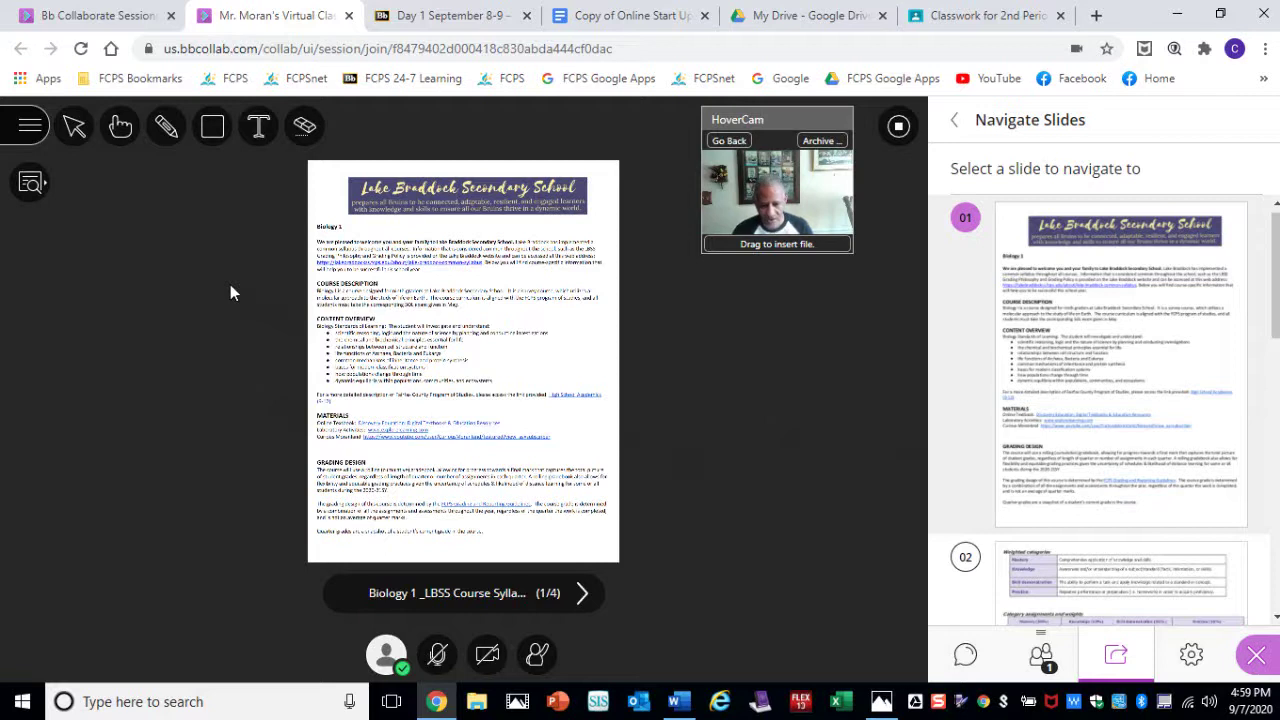
Enlarge the shared syllabus page for easier reading and check the moderator's status and feedback options.
{"action": "left_click", "coordinate": [30, 190]}
{"action": "left_click", "coordinate": [72, 184]}
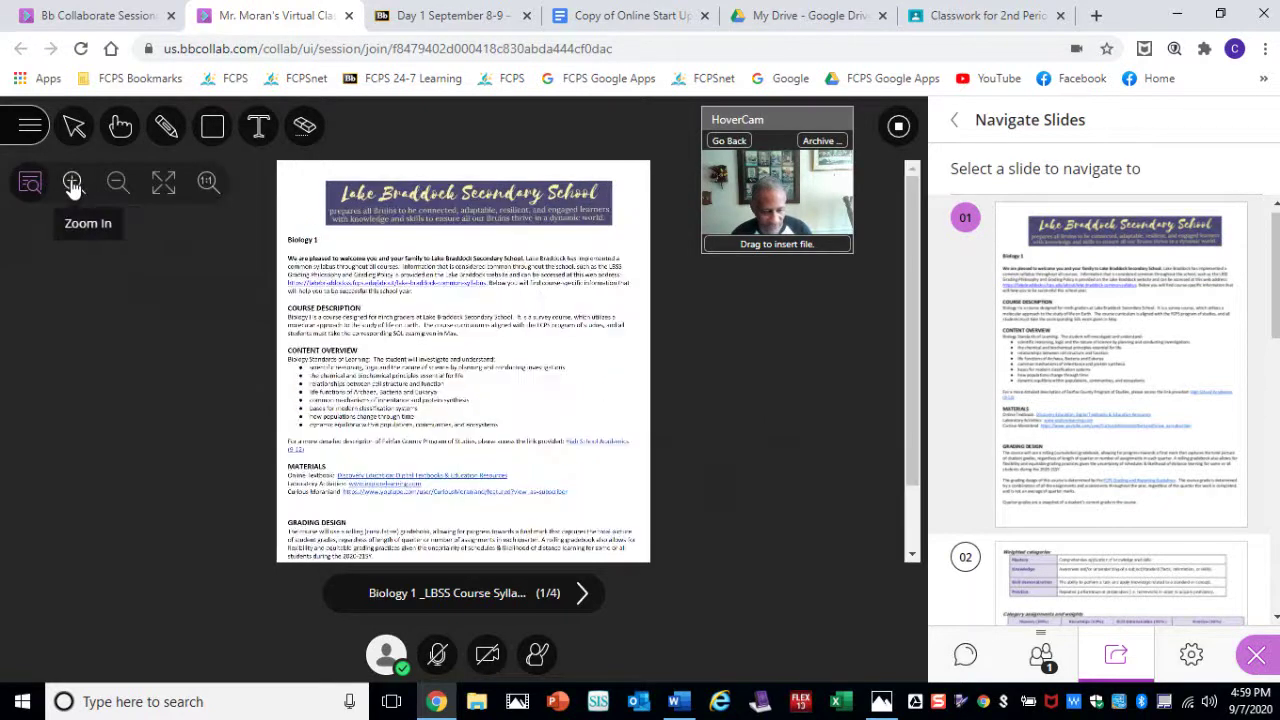
{"action": "left_click", "coordinate": [72, 184]}
{"action": "left_click", "coordinate": [72, 184]}
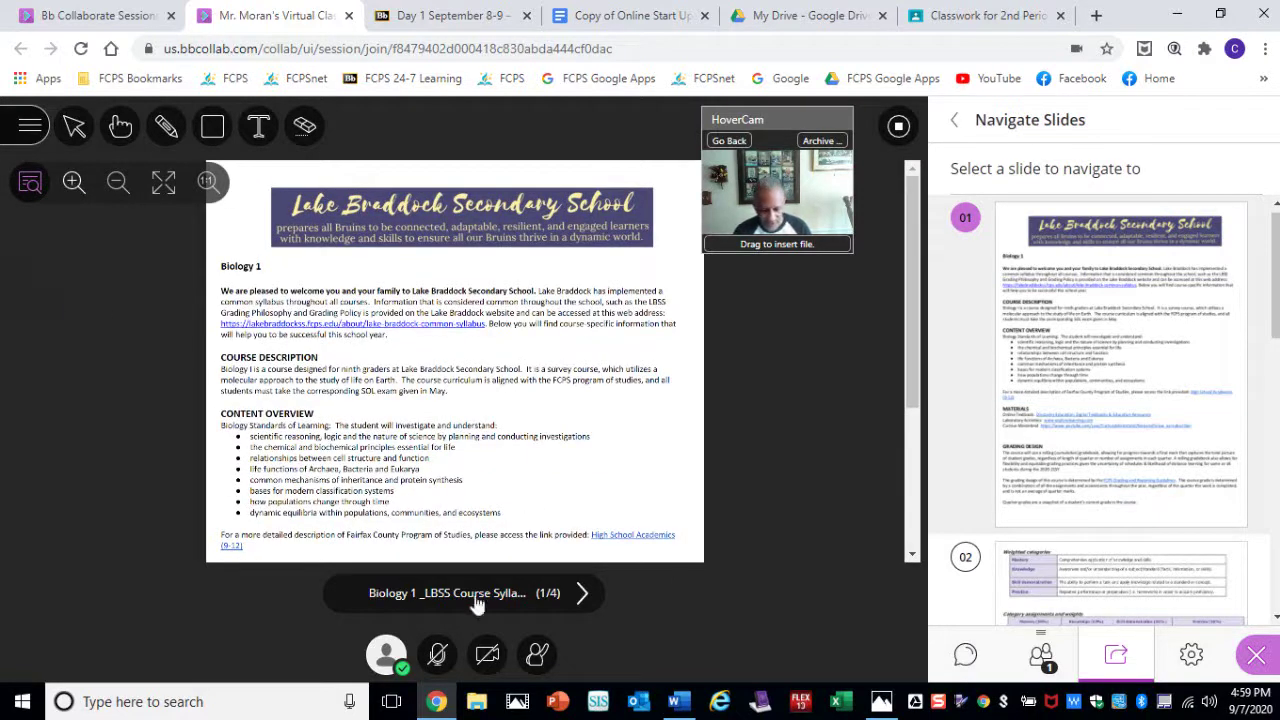
{"action": "left_click", "coordinate": [386, 655]}
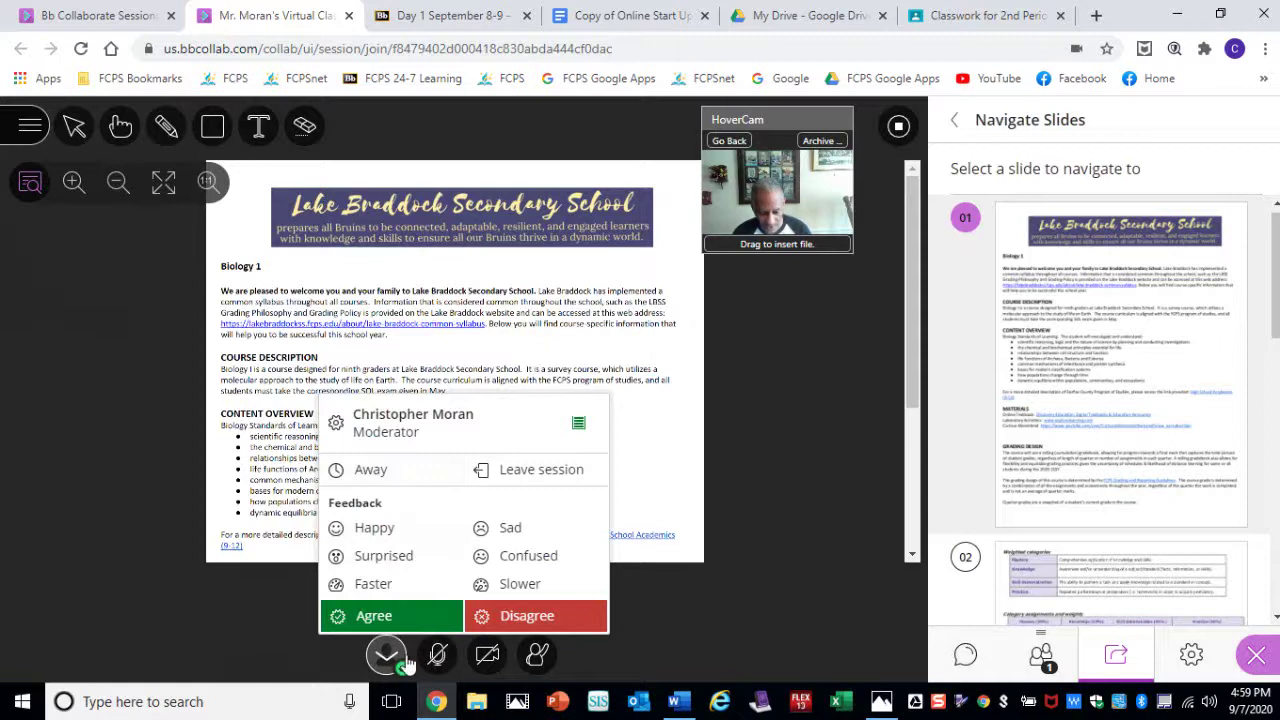
{"action": "left_click", "coordinate": [312, 653]}
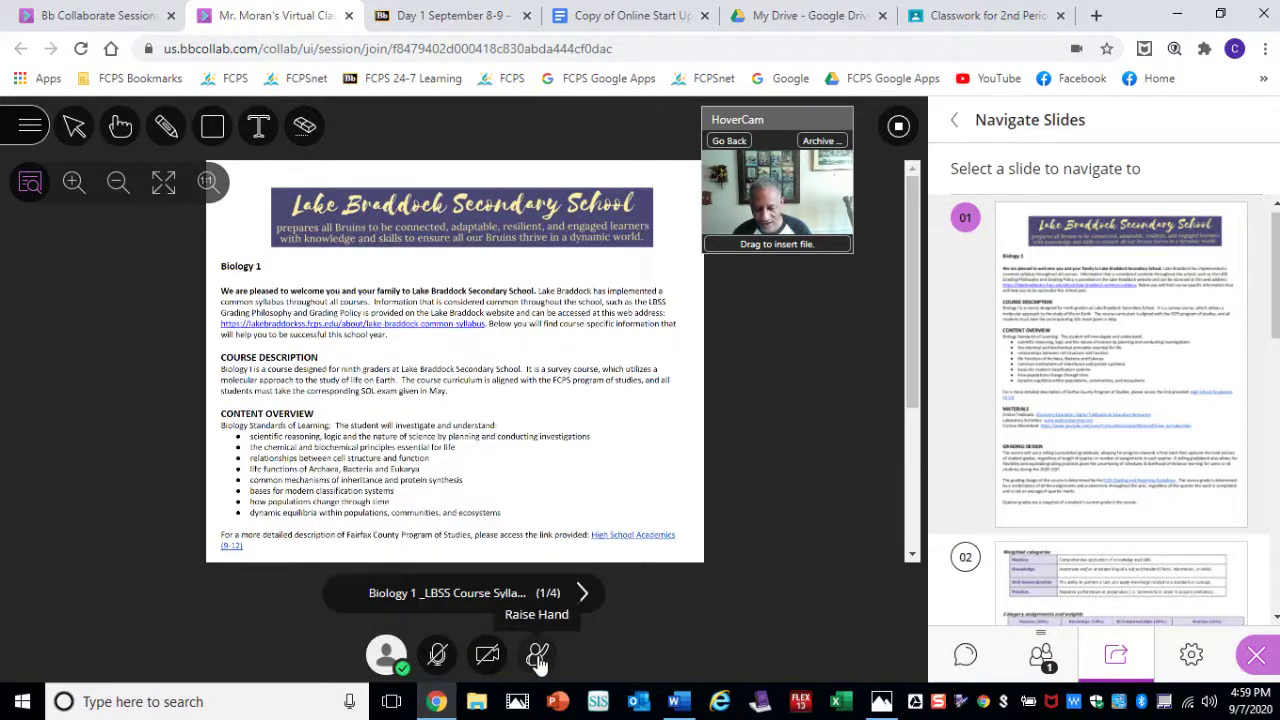
Fit the syllabus page to the view, show it at actual size, enlarge it one level and read down to Content Overview.
{"action": "left_click", "coordinate": [162, 182]}
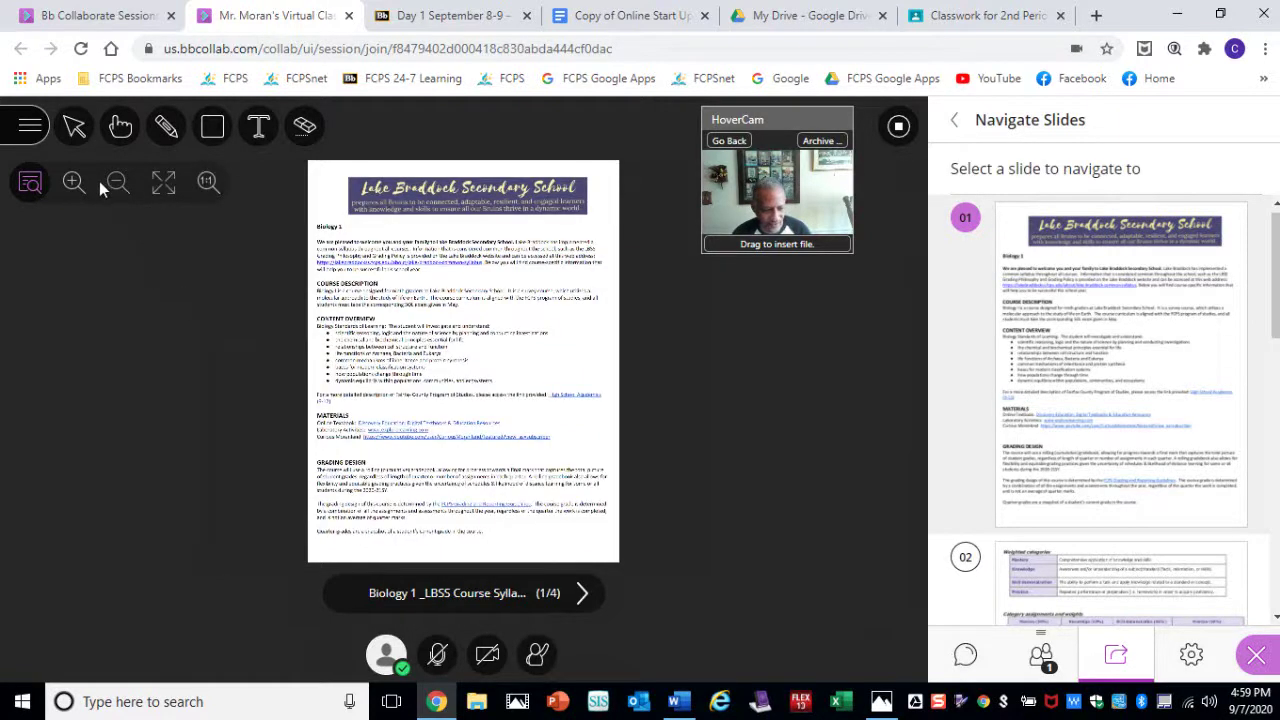
{"action": "left_click", "coordinate": [206, 183]}
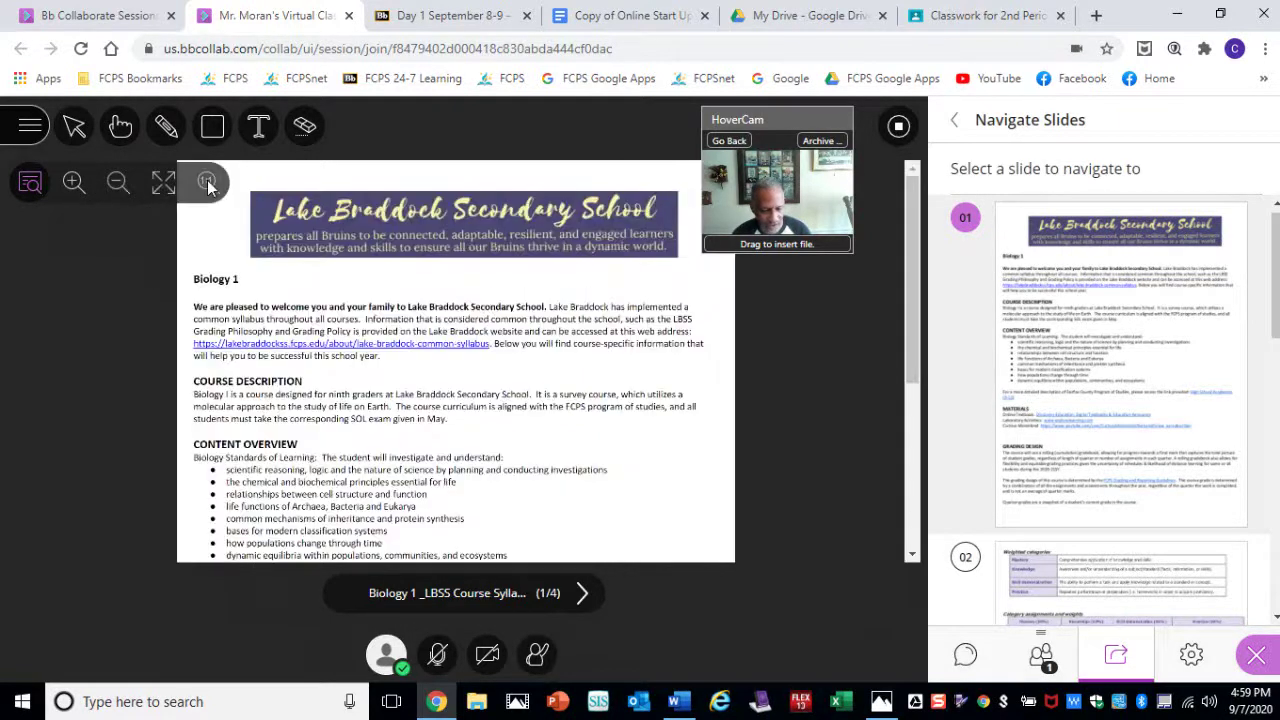
{"action": "left_click", "coordinate": [71, 184]}
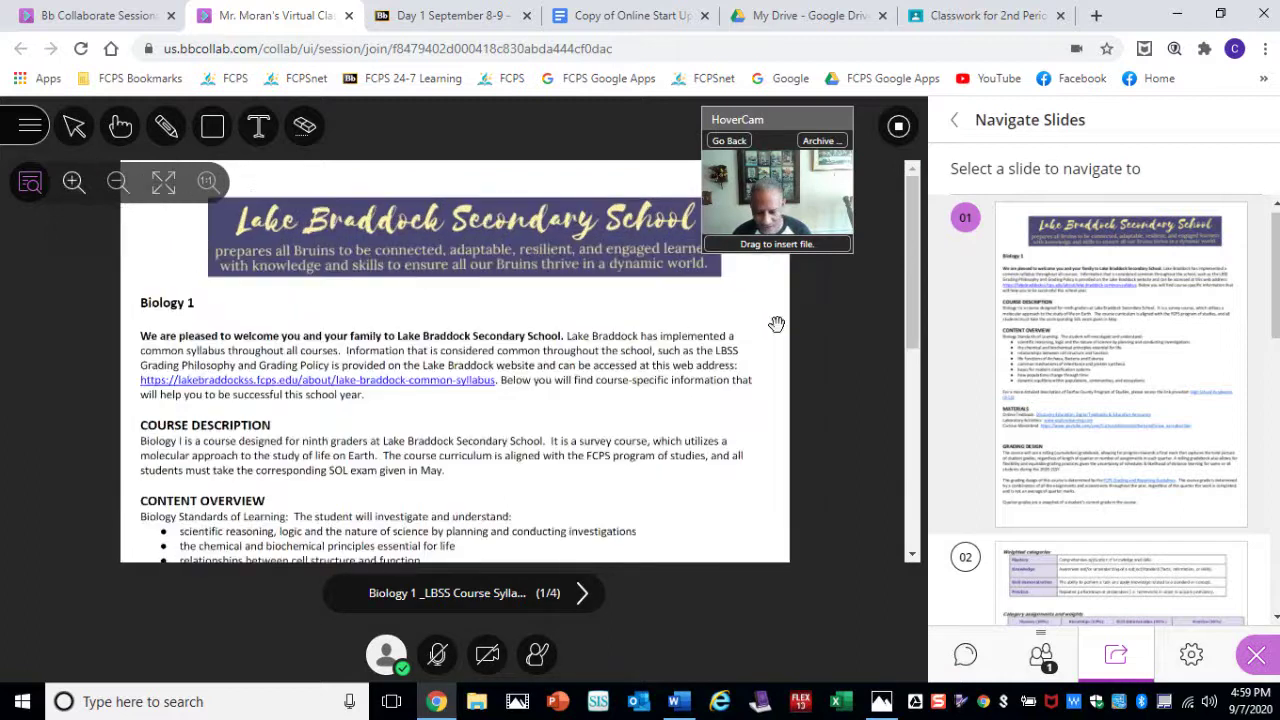
{"action": "left_click_drag", "start_coordinate": [914, 277], "coordinate": [938, 334]}
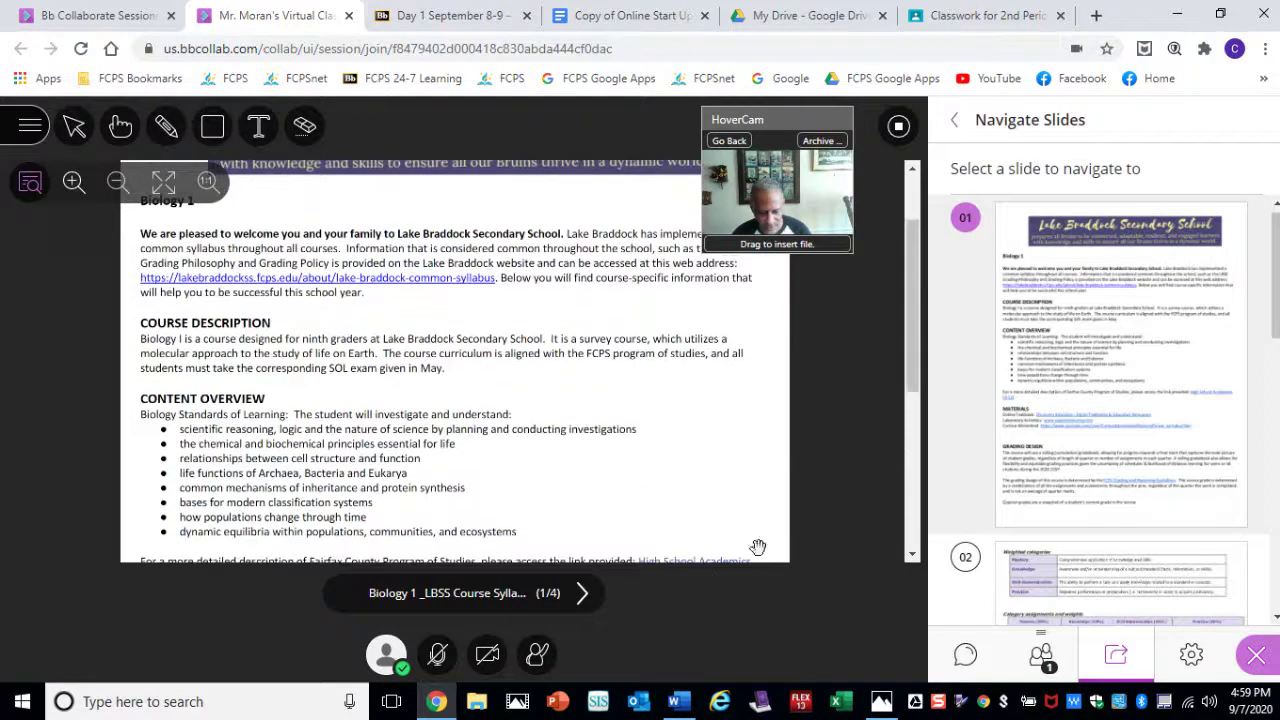
Advance the shared syllabus to page 4 and stop sharing the file.
{"action": "left_click", "coordinate": [585, 596]}
{"action": "left_click", "coordinate": [585, 596]}
{"action": "left_click", "coordinate": [585, 596]}
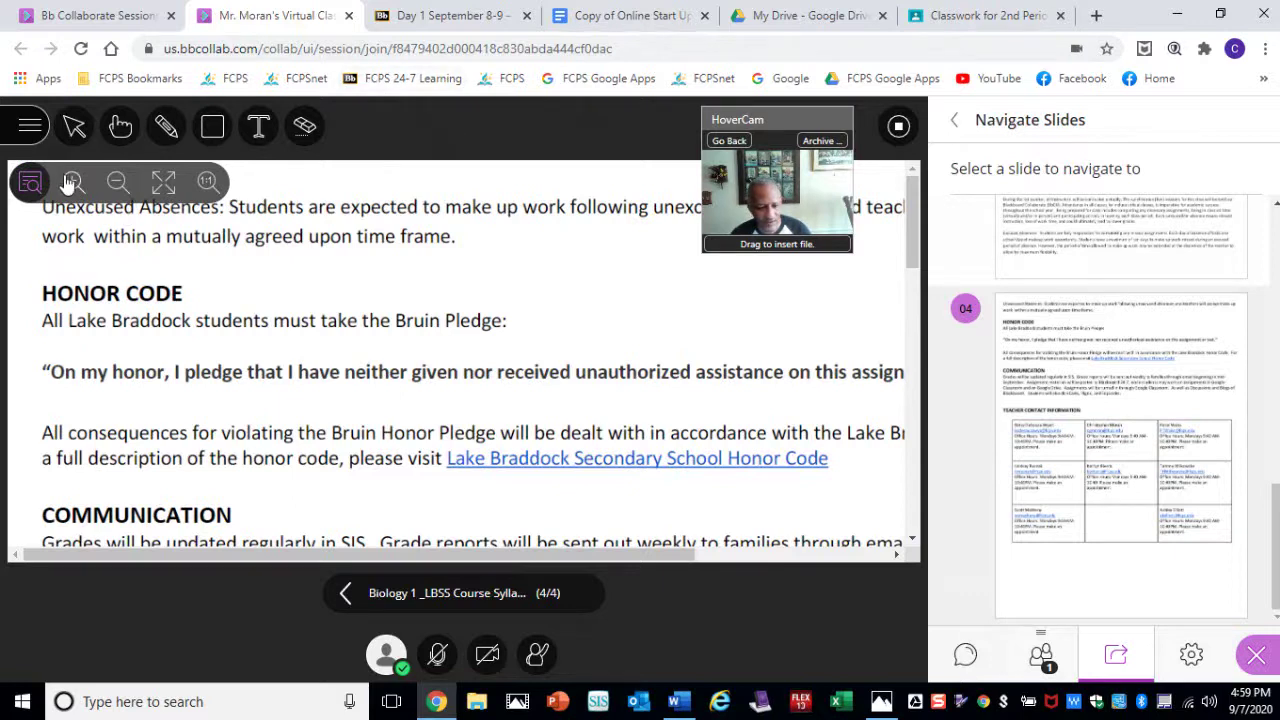
{"action": "left_click", "coordinate": [898, 126]}
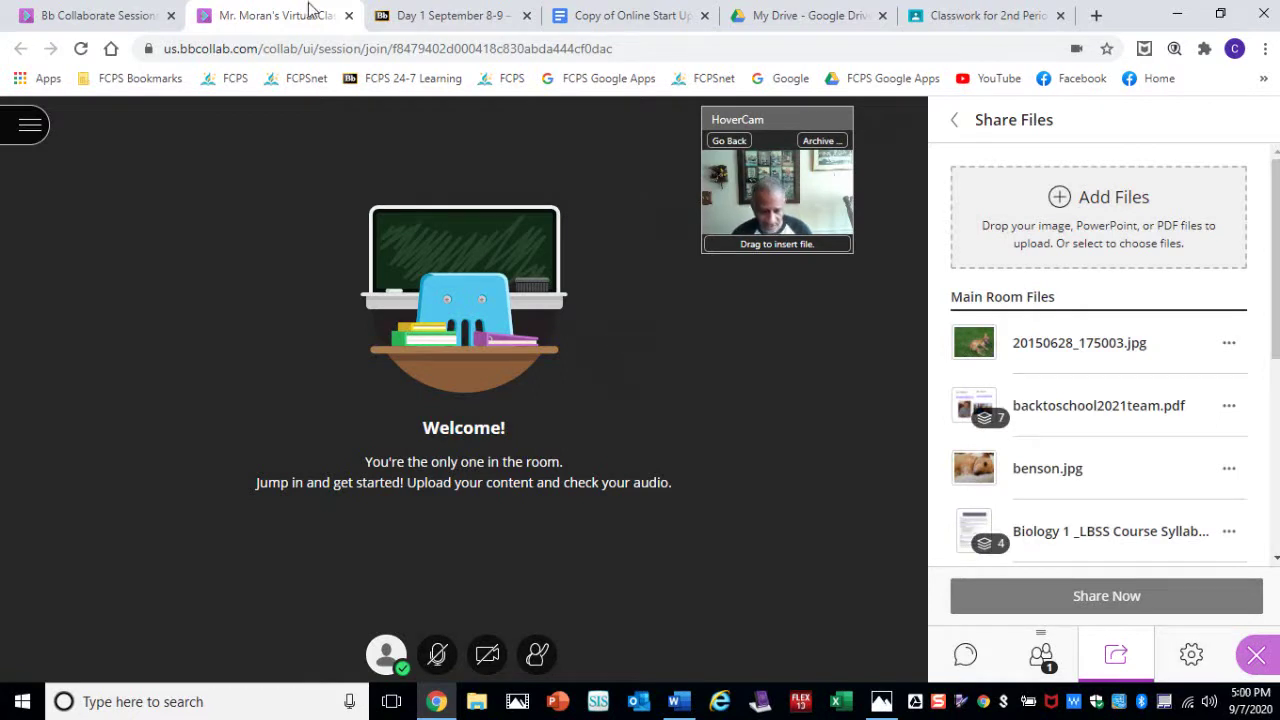
Return to the Day 1 September 8-9 page in Blackboard and look over its first lesson items.
{"action": "left_click", "coordinate": [420, 14]}
{"action": "left_click", "coordinate": [282, 97]}
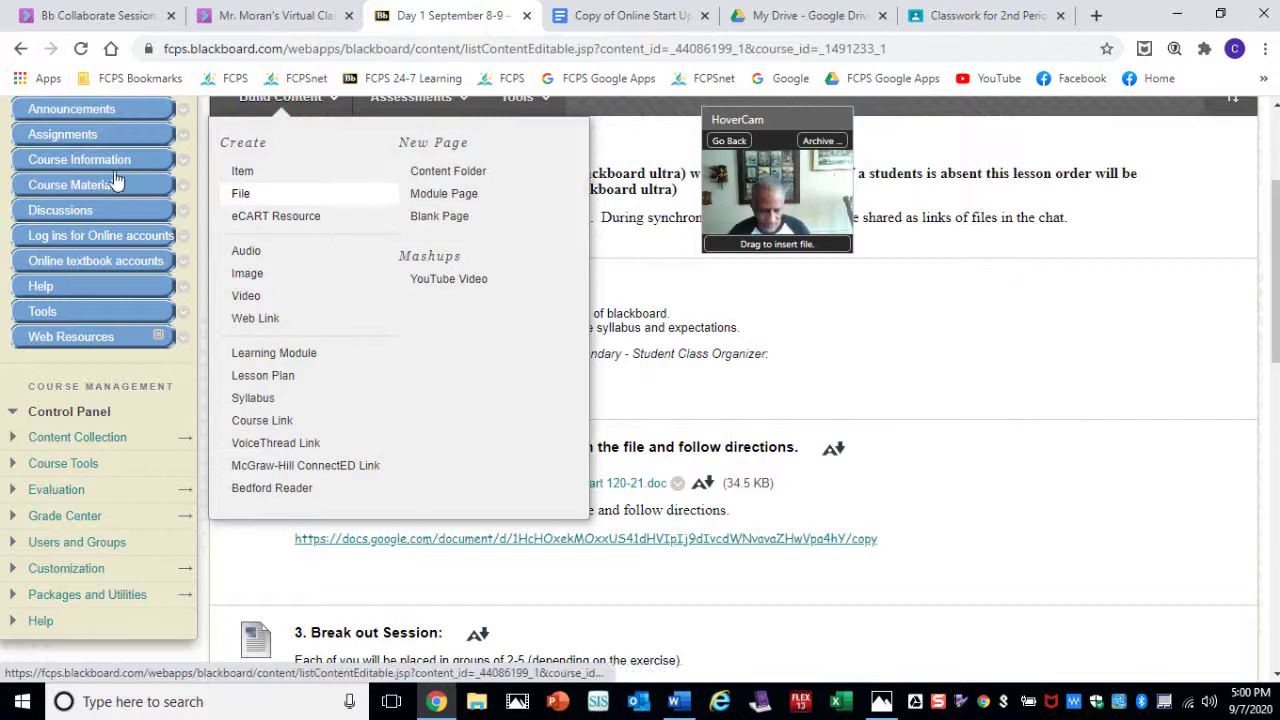
{"action": "scroll", "coordinate": [1034, 388], "scroll_direction": "up", "scroll_amount": 1}
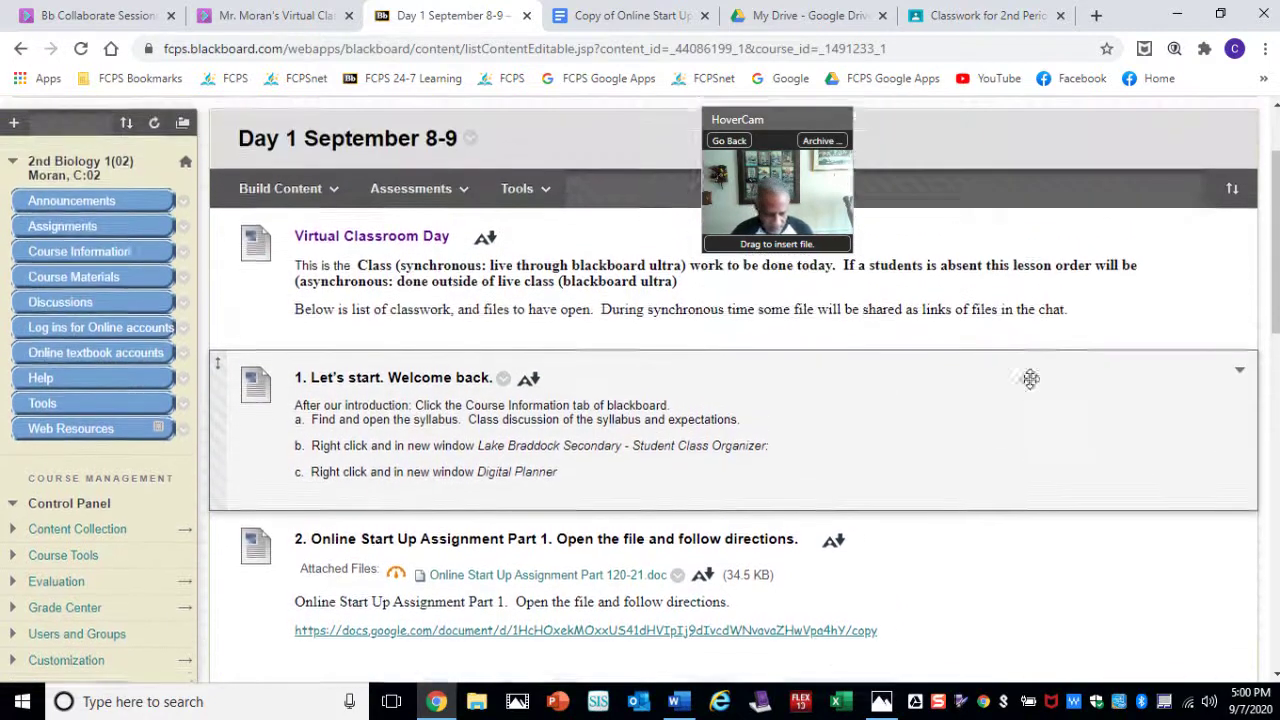
{"action": "scroll", "coordinate": [215, 446], "scroll_direction": "down", "scroll_amount": 1}
{"action": "scroll", "coordinate": [215, 446], "scroll_direction": "down", "scroll_amount": 1}
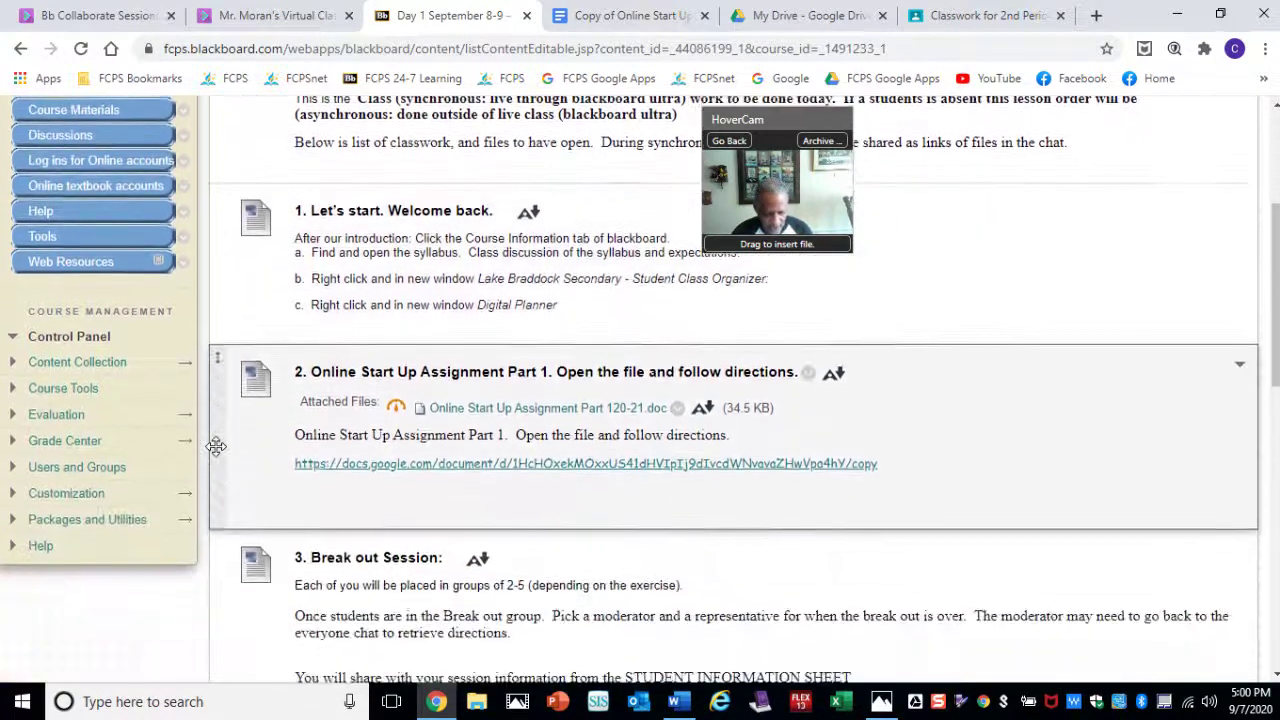
{"action": "scroll", "coordinate": [215, 446], "scroll_direction": "up", "scroll_amount": 3}
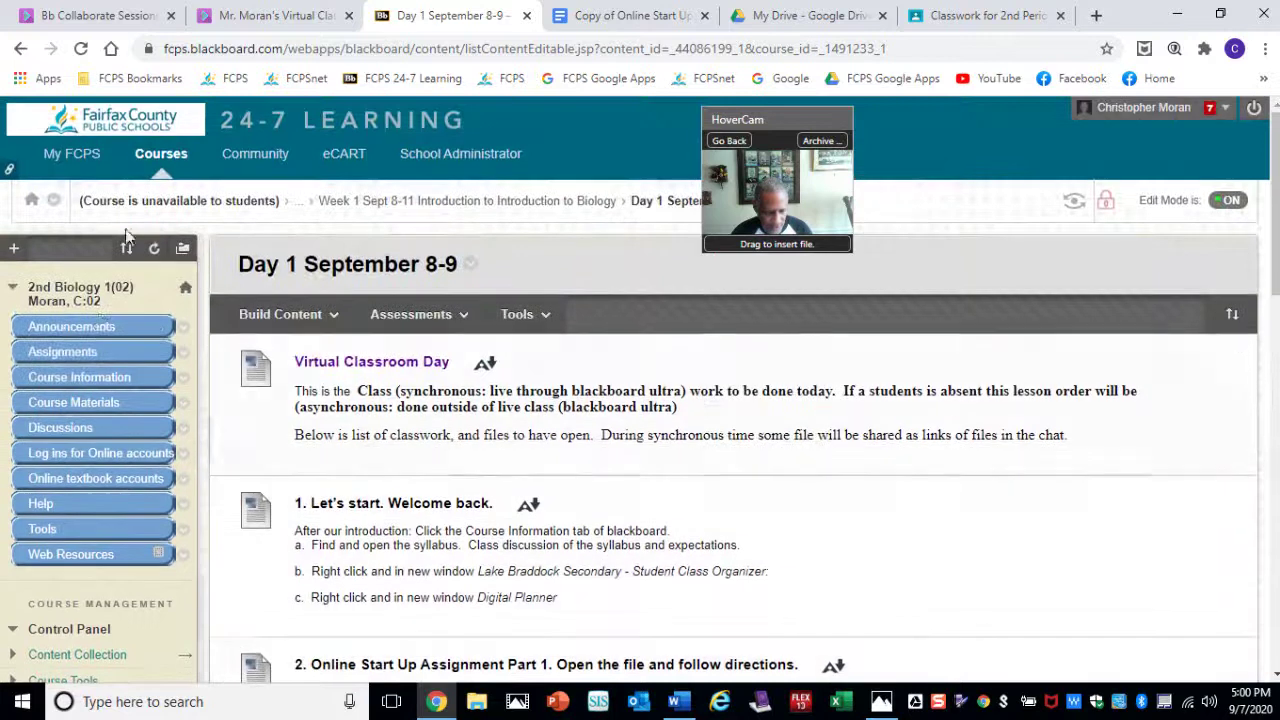
Open the course announcements and read through the Week 1 Sept 8-11 Introduction to Biology post.
{"action": "left_click", "coordinate": [83, 329]}
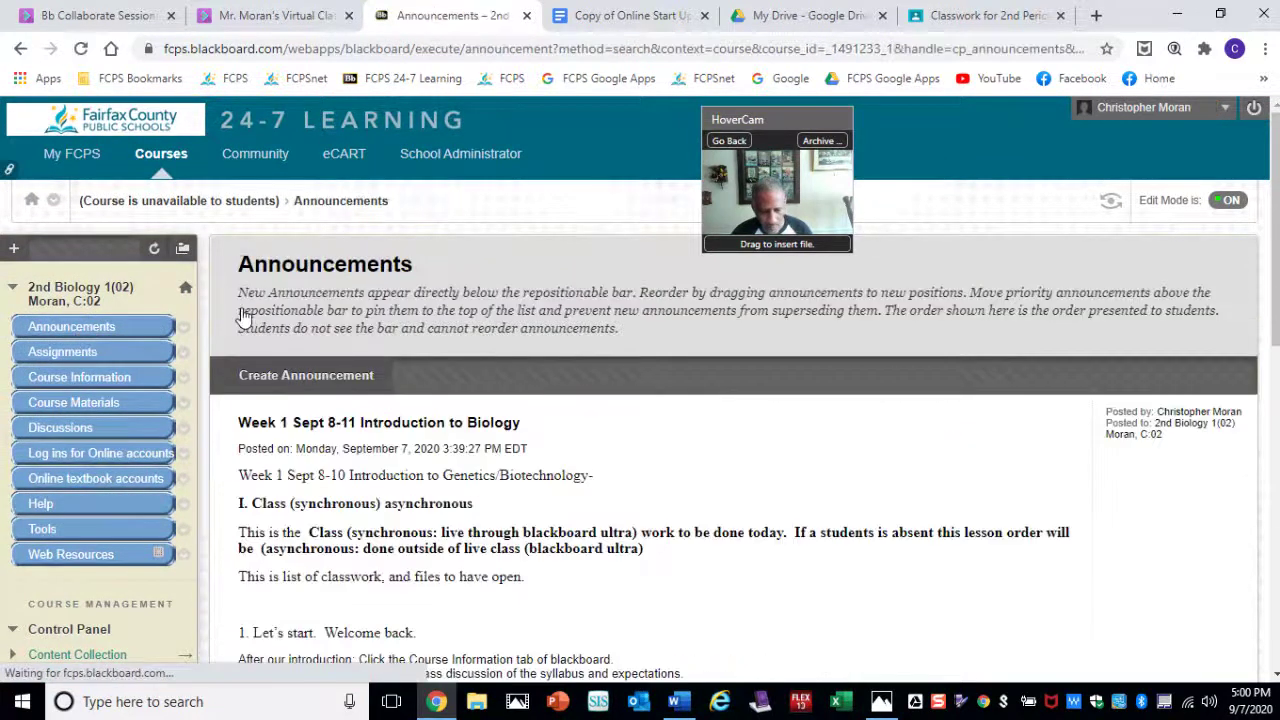
{"action": "scroll", "coordinate": [578, 255], "scroll_direction": "down", "scroll_amount": 1}
{"action": "scroll", "coordinate": [580, 267], "scroll_direction": "down", "scroll_amount": 2}
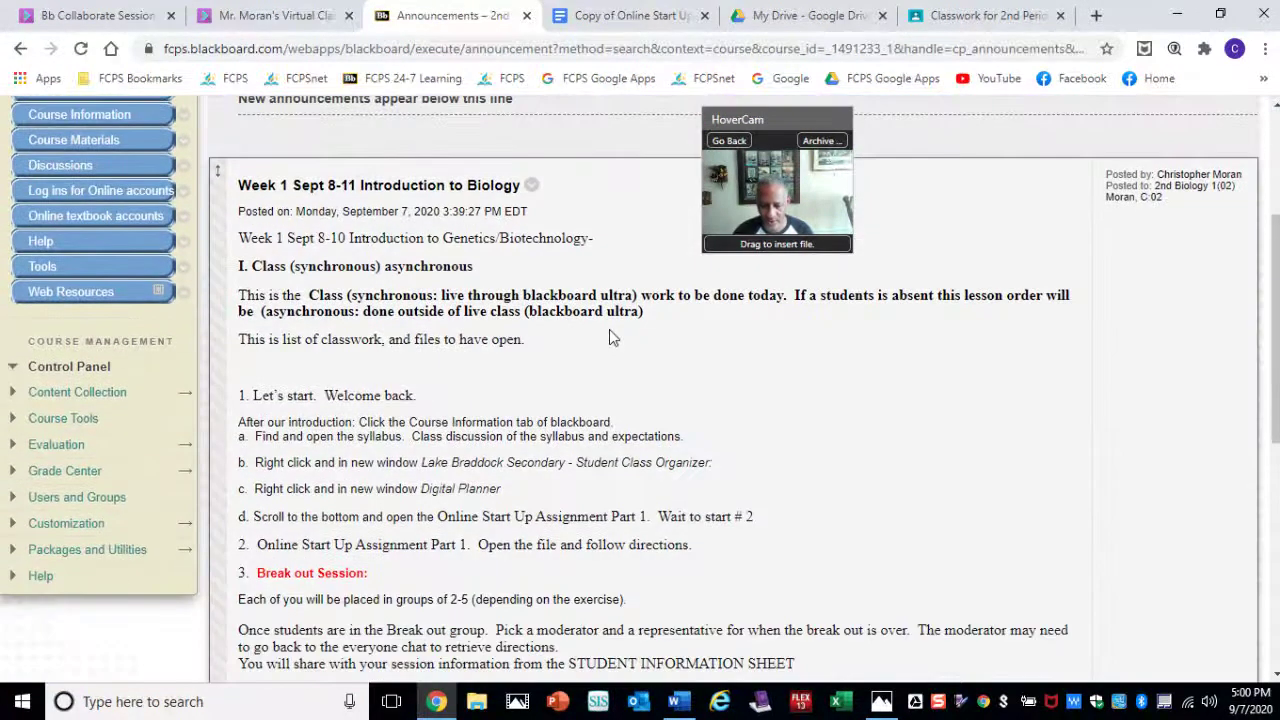
{"action": "scroll", "coordinate": [432, 293], "scroll_direction": "down", "scroll_amount": 2}
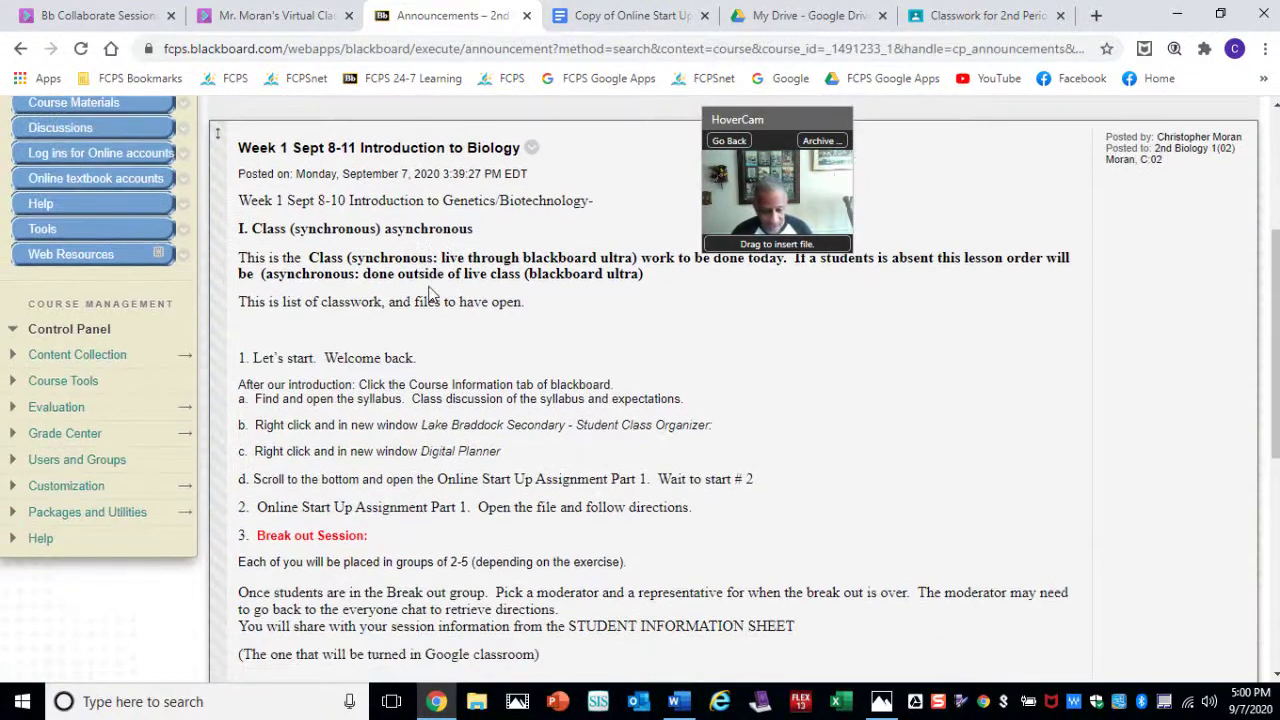
{"action": "scroll", "coordinate": [395, 362], "scroll_direction": "down", "scroll_amount": 3}
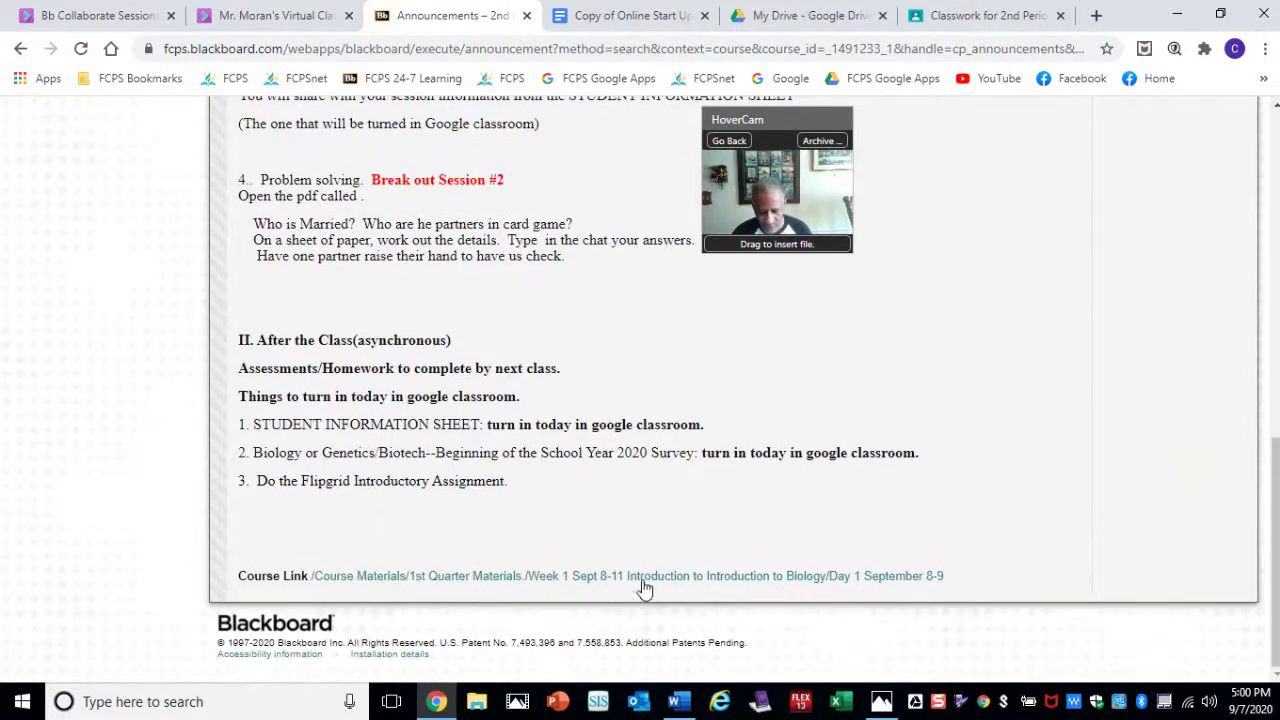
Follow the announcement's course link to Day 1 September 8-9 and locate the Online Start Up Assignment Part 1 item.
{"action": "left_click", "coordinate": [644, 580]}
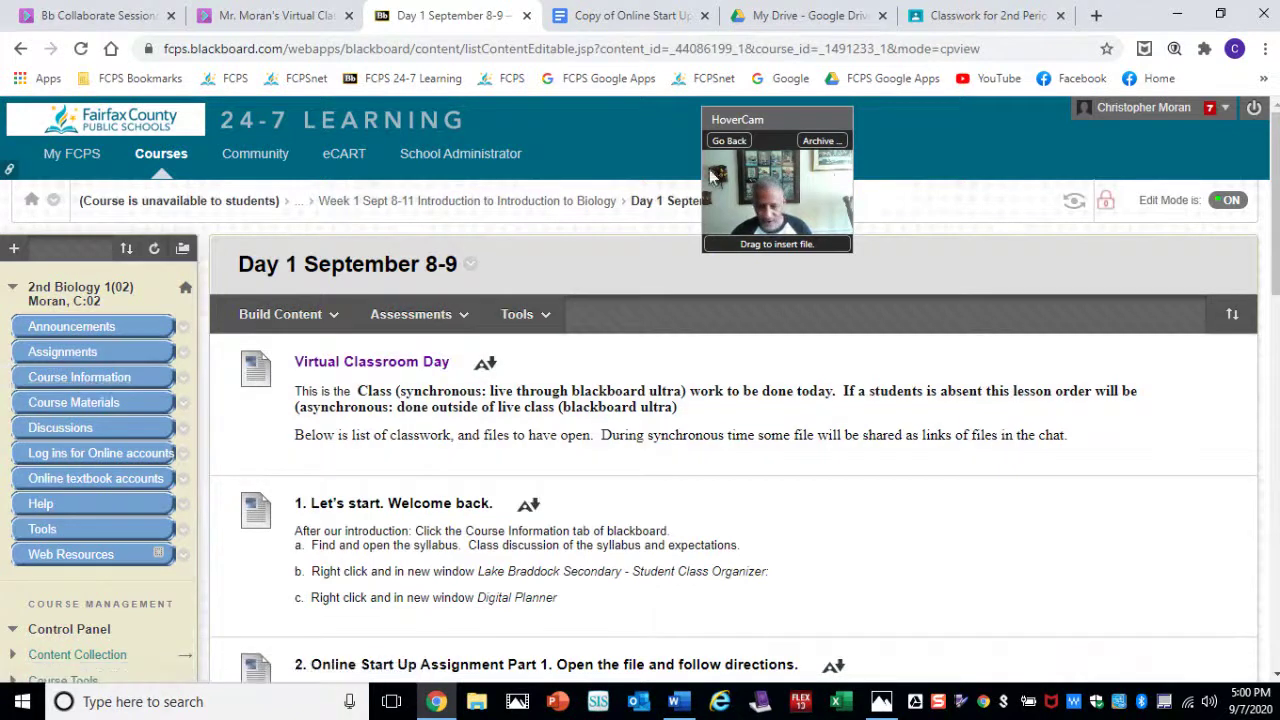
{"action": "left_click_drag", "start_coordinate": [775, 112], "coordinate": [861, 137]}
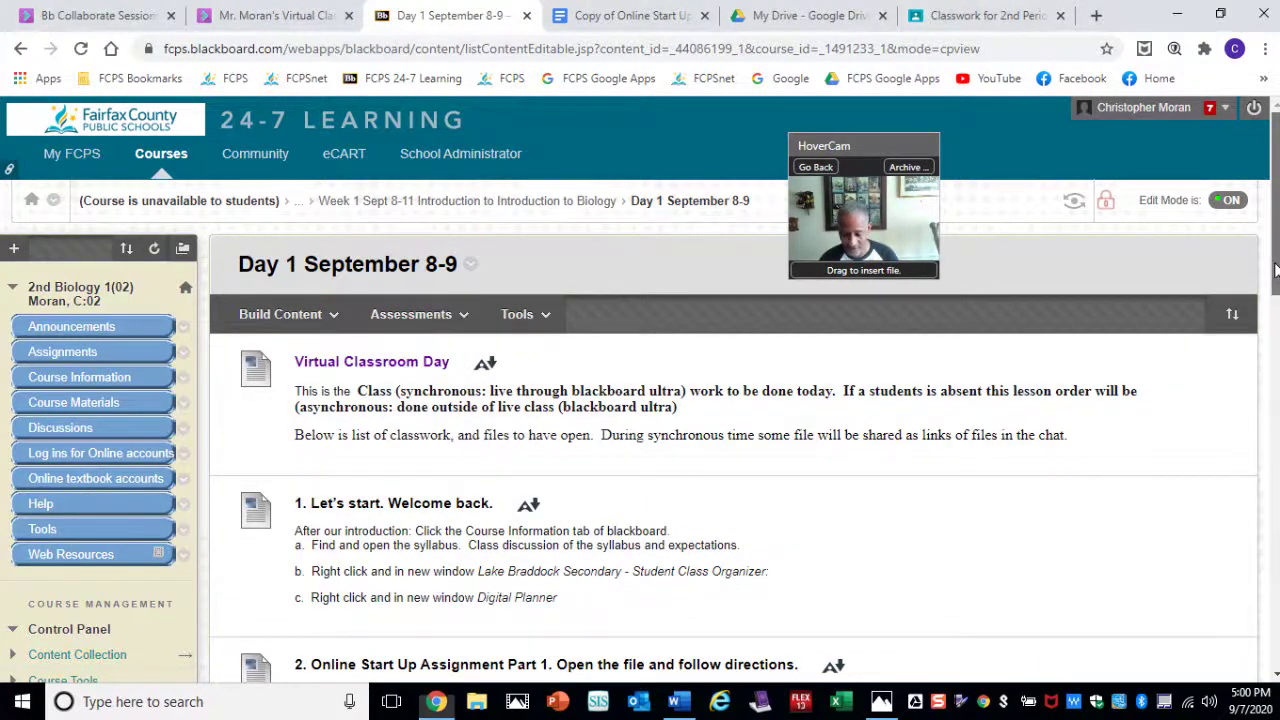
{"action": "left_click_drag", "start_coordinate": [1276, 274], "coordinate": [1276, 345]}
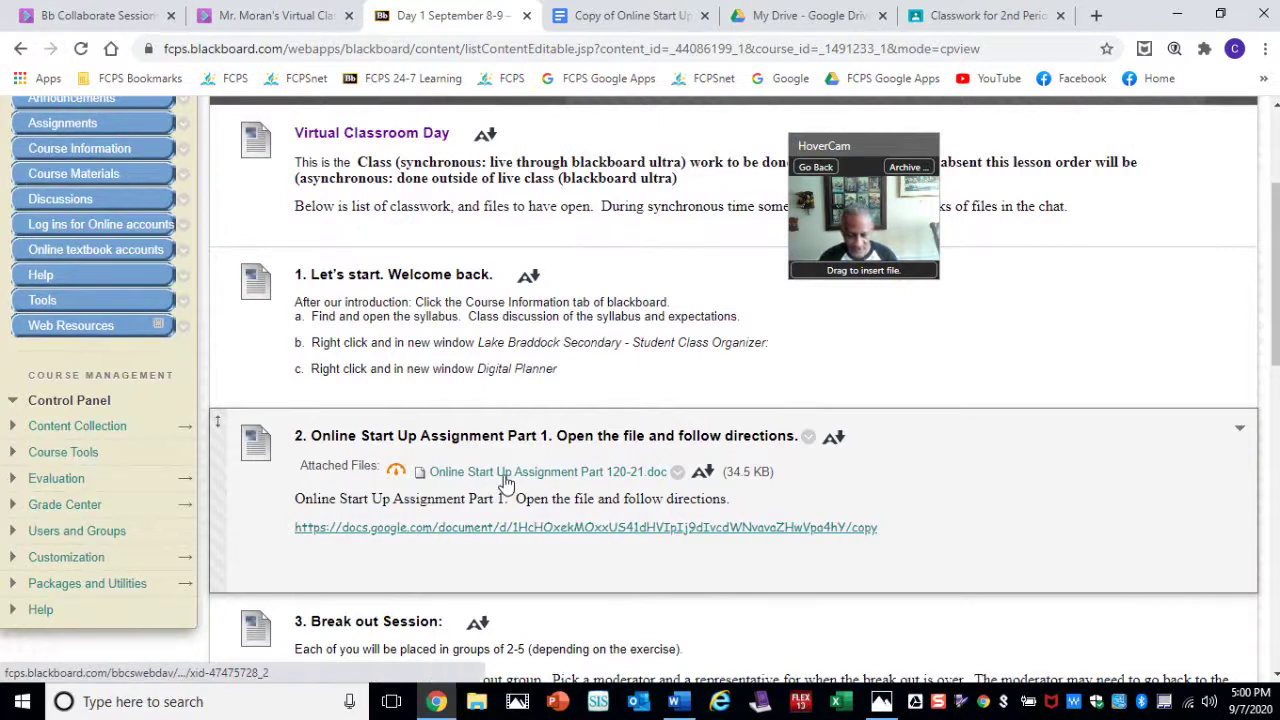
Make a copy of the Online Start Up Assignment Part 1 document from its Google Docs link in a separate tab and look it over.
{"action": "right_click", "coordinate": [563, 532]}
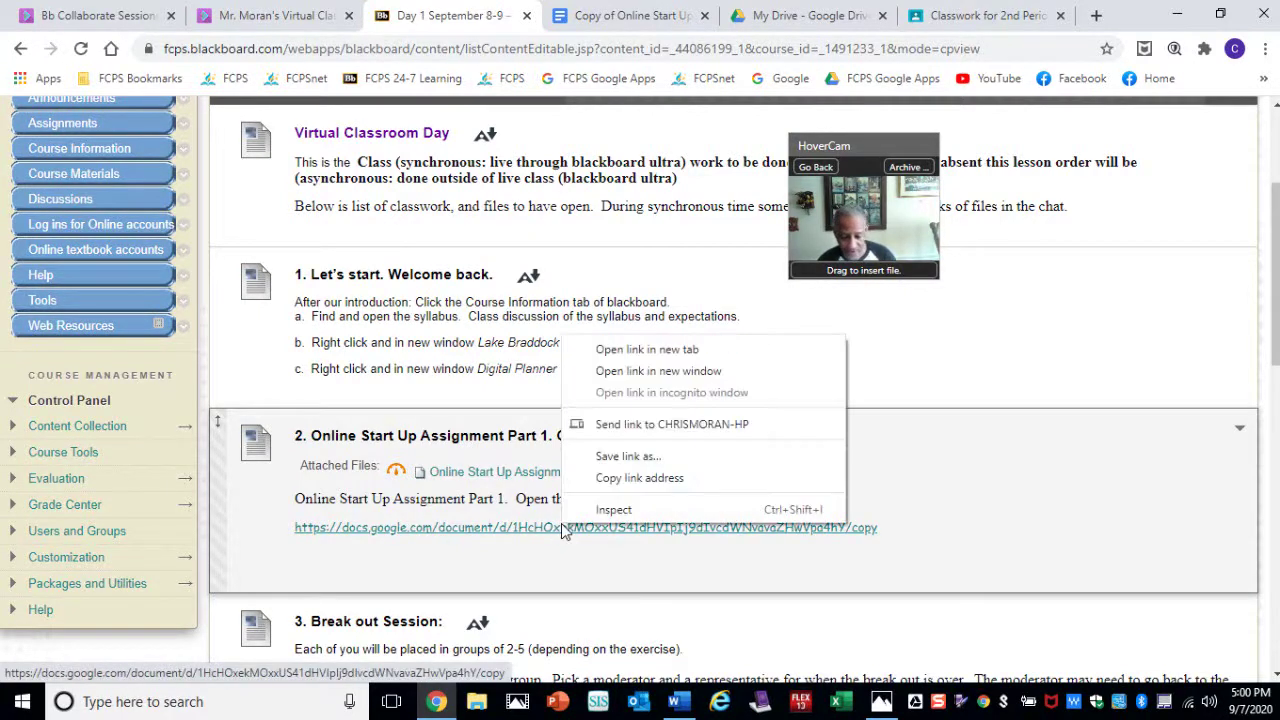
{"action": "left_click", "coordinate": [645, 349]}
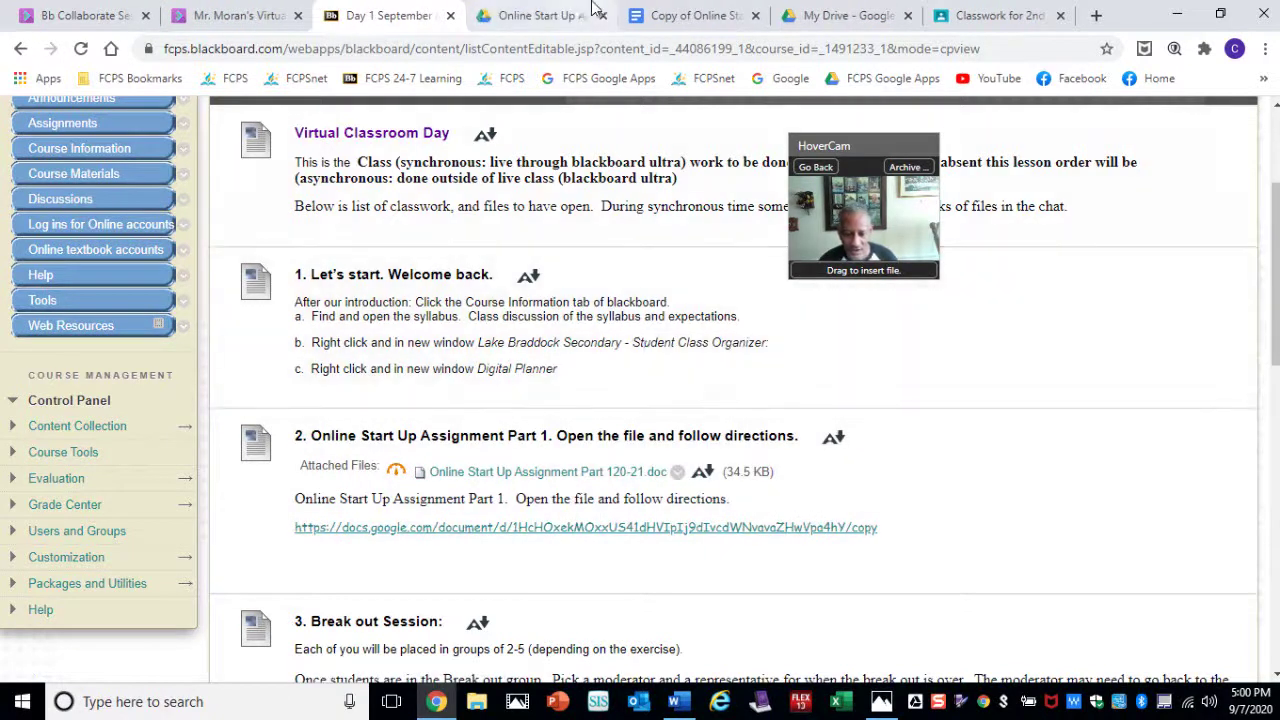
{"action": "left_click", "coordinate": [567, 21]}
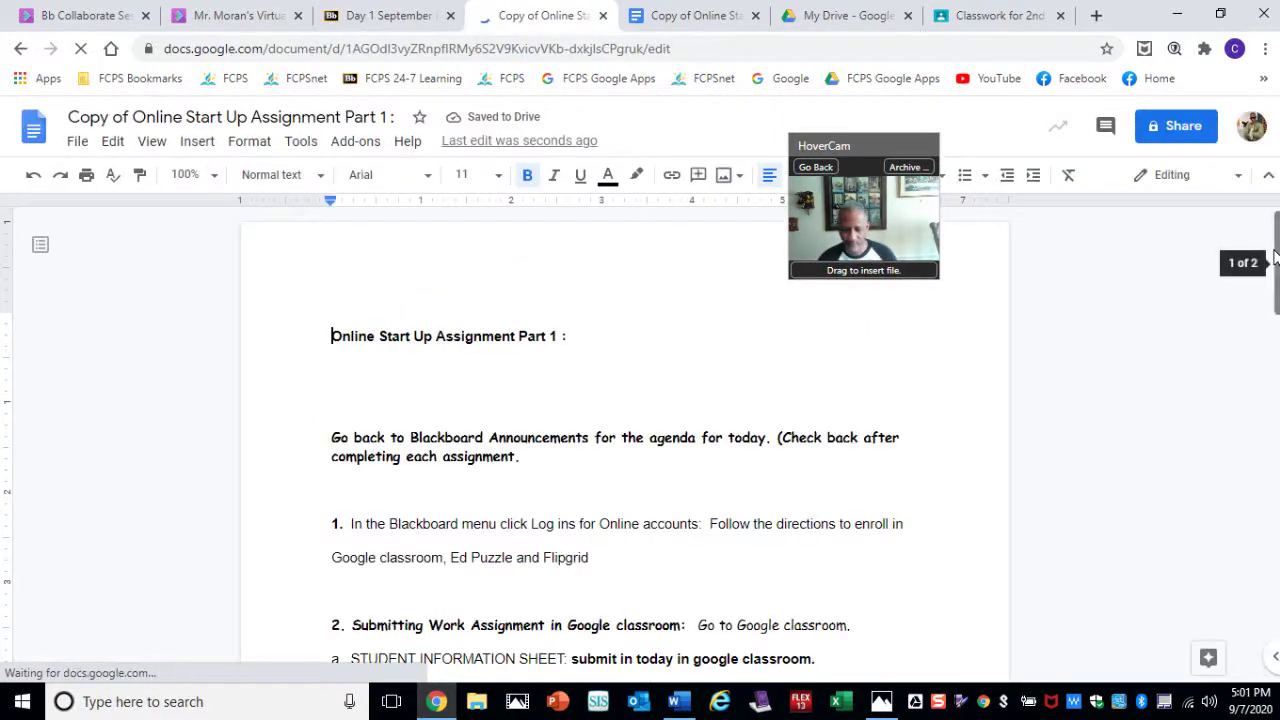
{"action": "mouse_move", "coordinate": [1275, 258]}
{"action": "left_mouse_down"}
{"action": "mouse_move", "coordinate": [1275, 340]}
{"action": "mouse_move", "coordinate": [1268, 265]}
{"action": "left_mouse_up"}
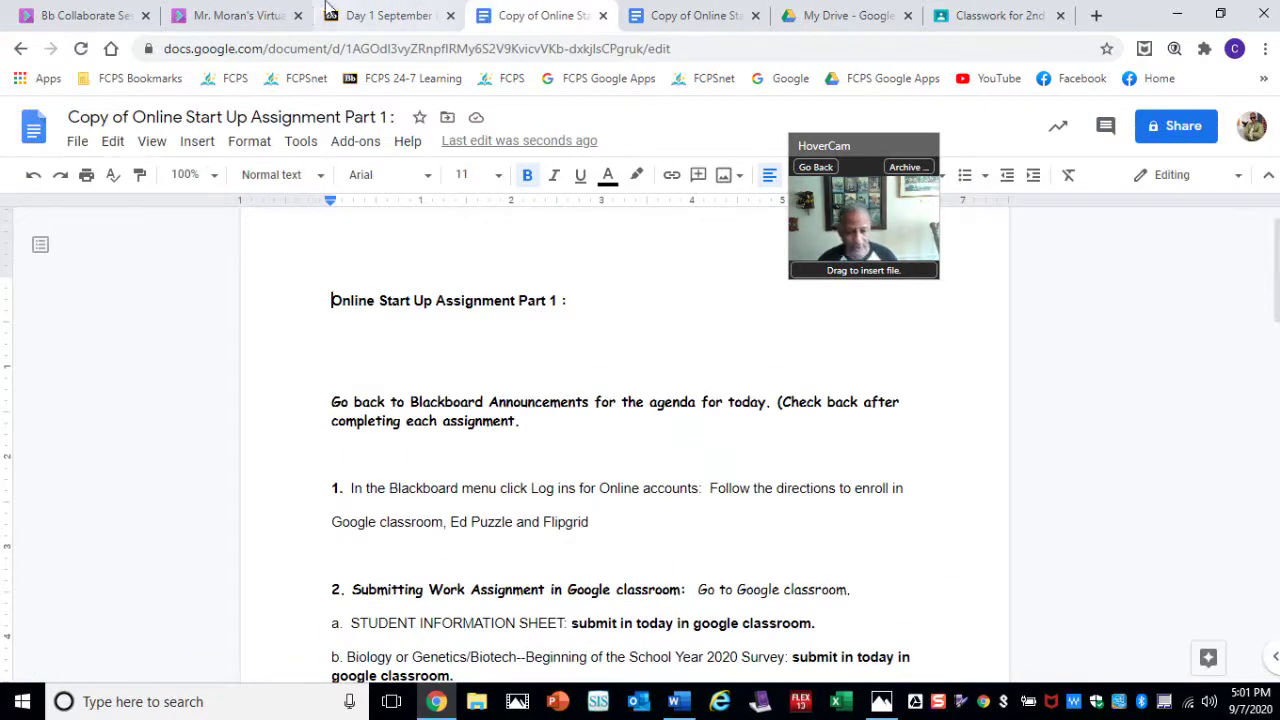
Return to the Day 1 September 8-9 page in Blackboard and read through its break out sessions and after-class assessments.
{"action": "left_click", "coordinate": [366, 13]}
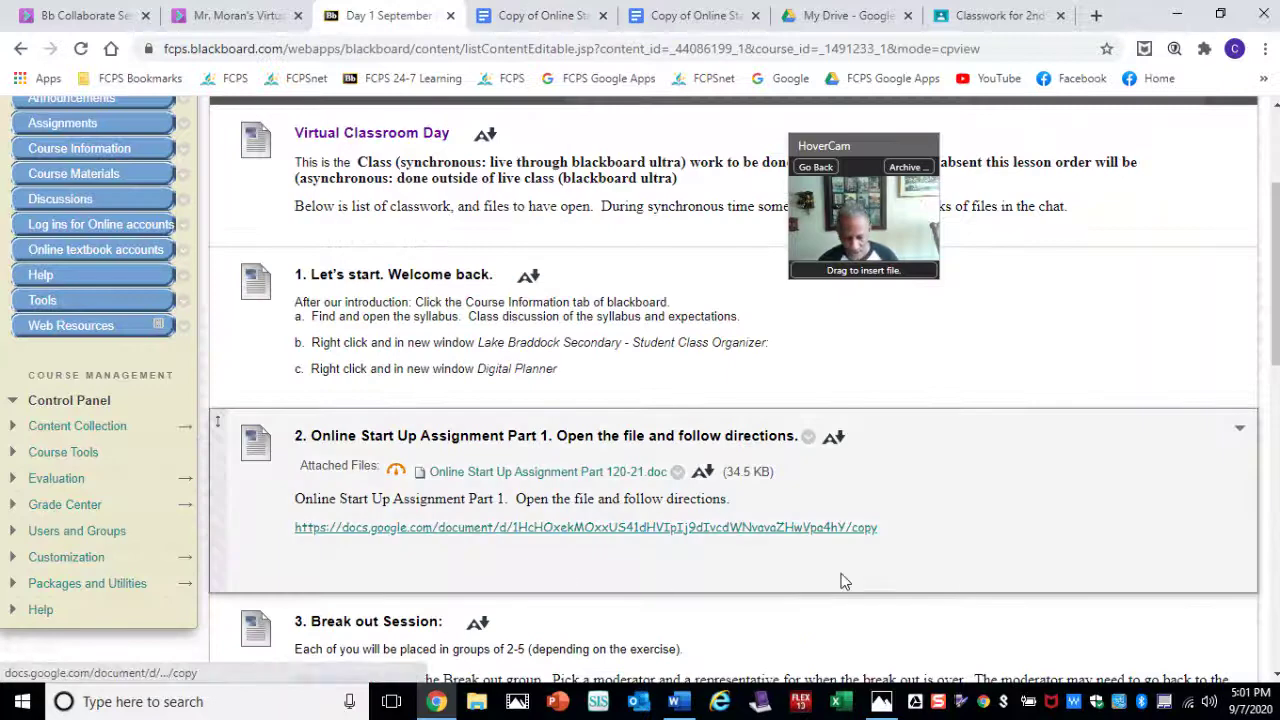
{"action": "scroll", "coordinate": [963, 357], "scroll_direction": "down", "scroll_amount": 2}
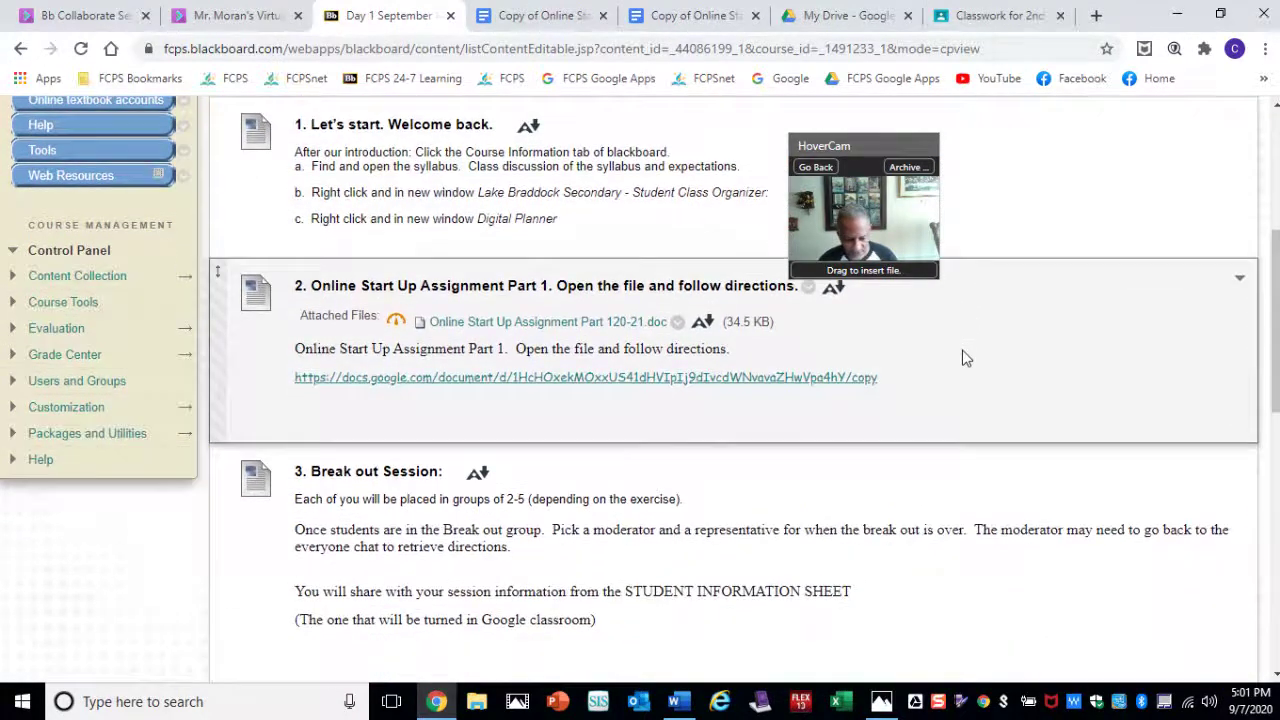
{"action": "scroll", "coordinate": [963, 357], "scroll_direction": "down", "scroll_amount": 8}
{"action": "scroll", "coordinate": [677, 417], "scroll_direction": "up", "scroll_amount": 1}
{"action": "scroll", "coordinate": [585, 300], "scroll_direction": "up", "scroll_amount": 10}
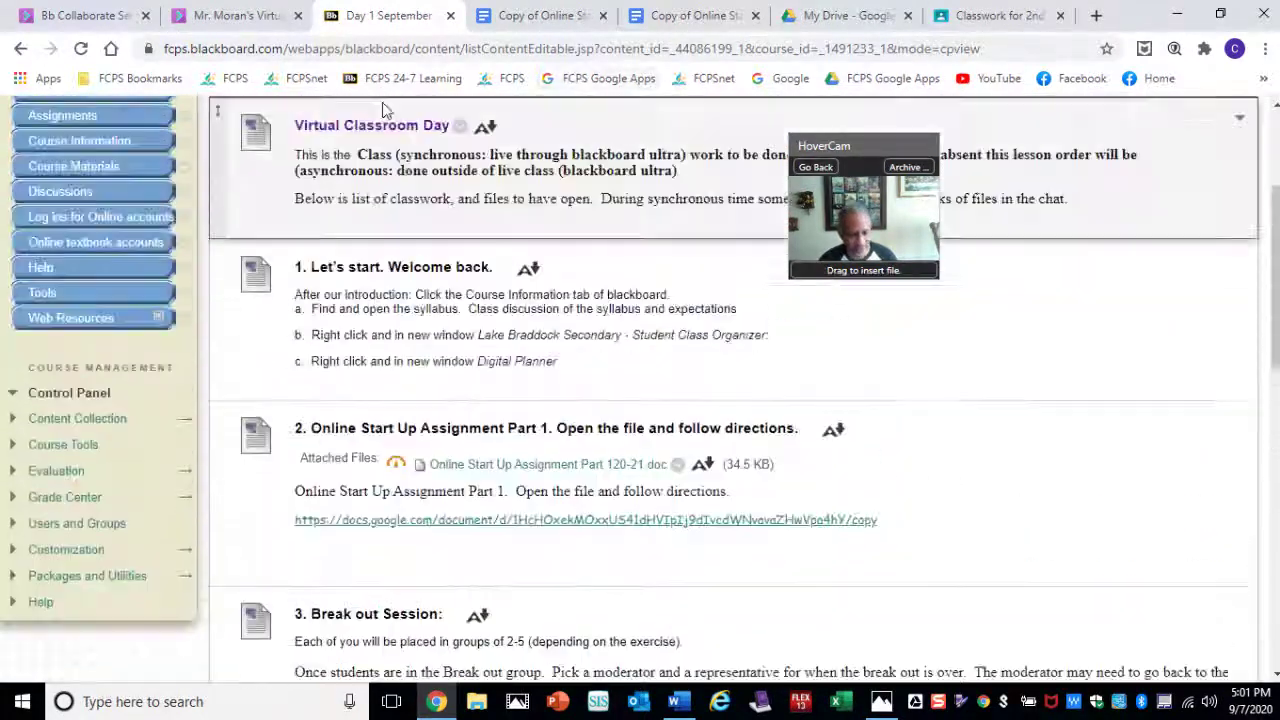
{"action": "scroll", "coordinate": [495, 557], "scroll_direction": "down", "scroll_amount": 1}
{"action": "scroll", "coordinate": [495, 557], "scroll_direction": "down", "scroll_amount": 6}
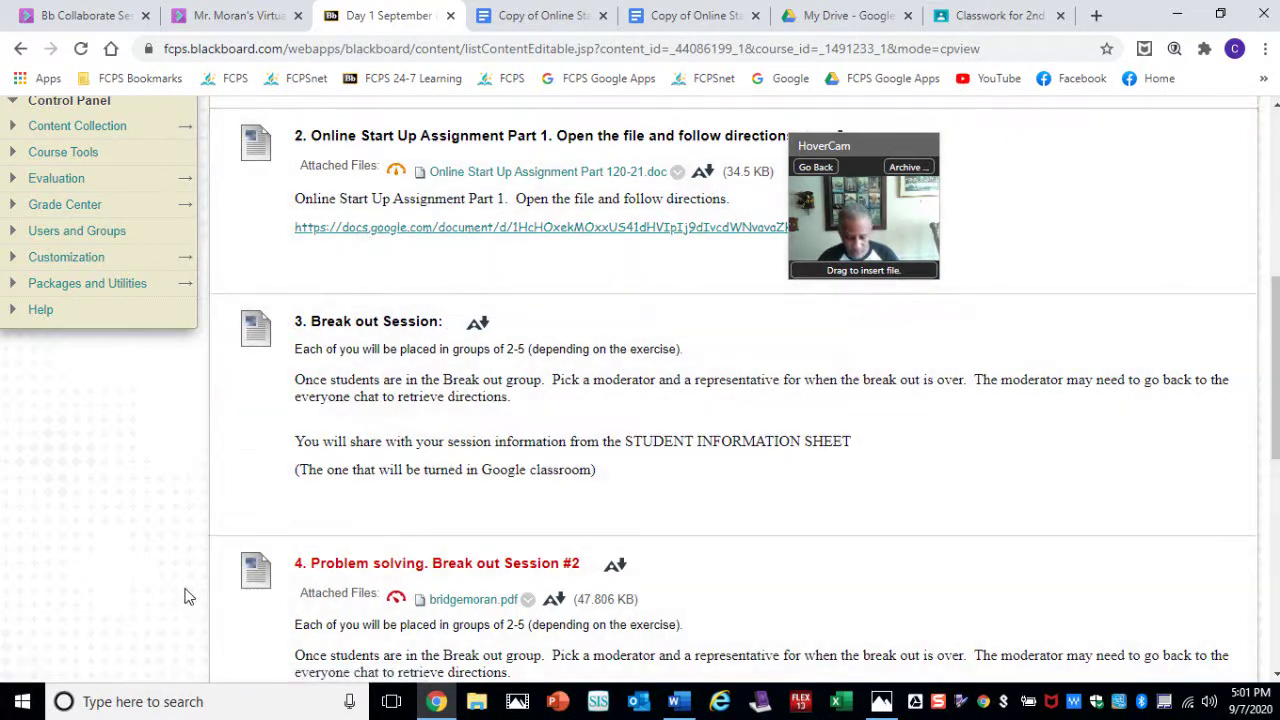
{"action": "scroll", "coordinate": [185, 597], "scroll_direction": "down", "scroll_amount": 3}
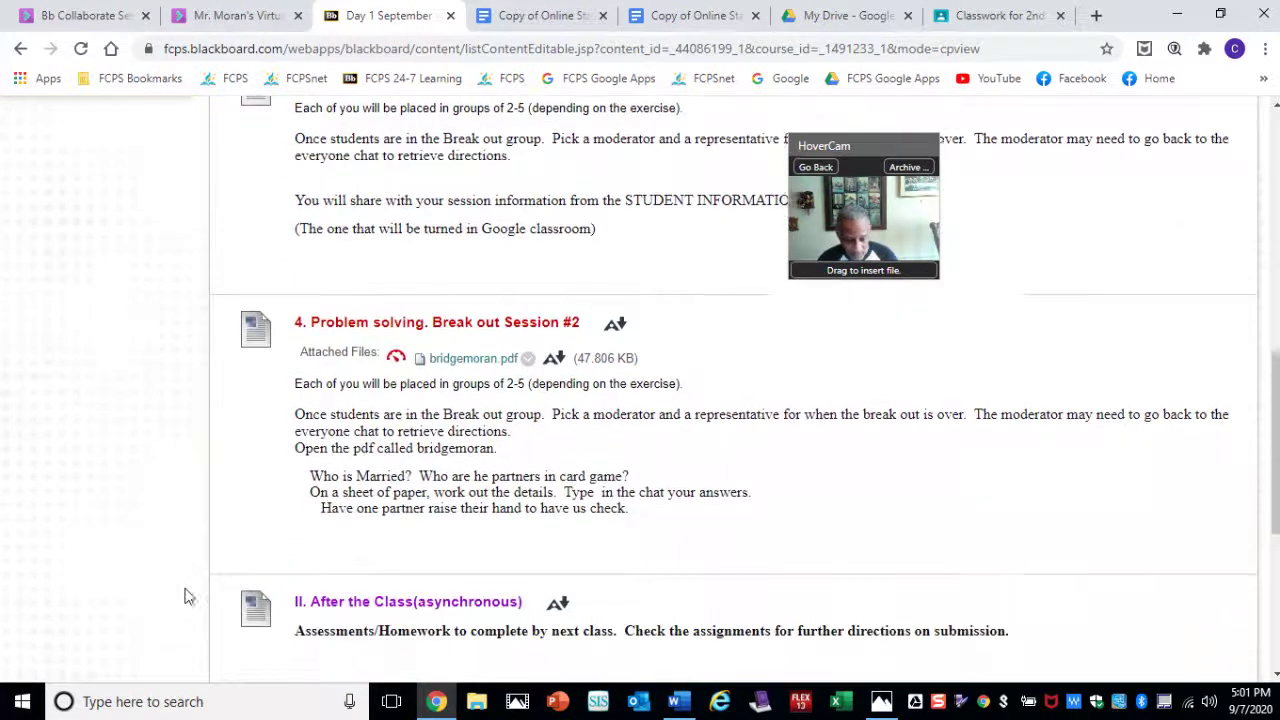
{"action": "scroll", "coordinate": [185, 597], "scroll_direction": "down", "scroll_amount": 2}
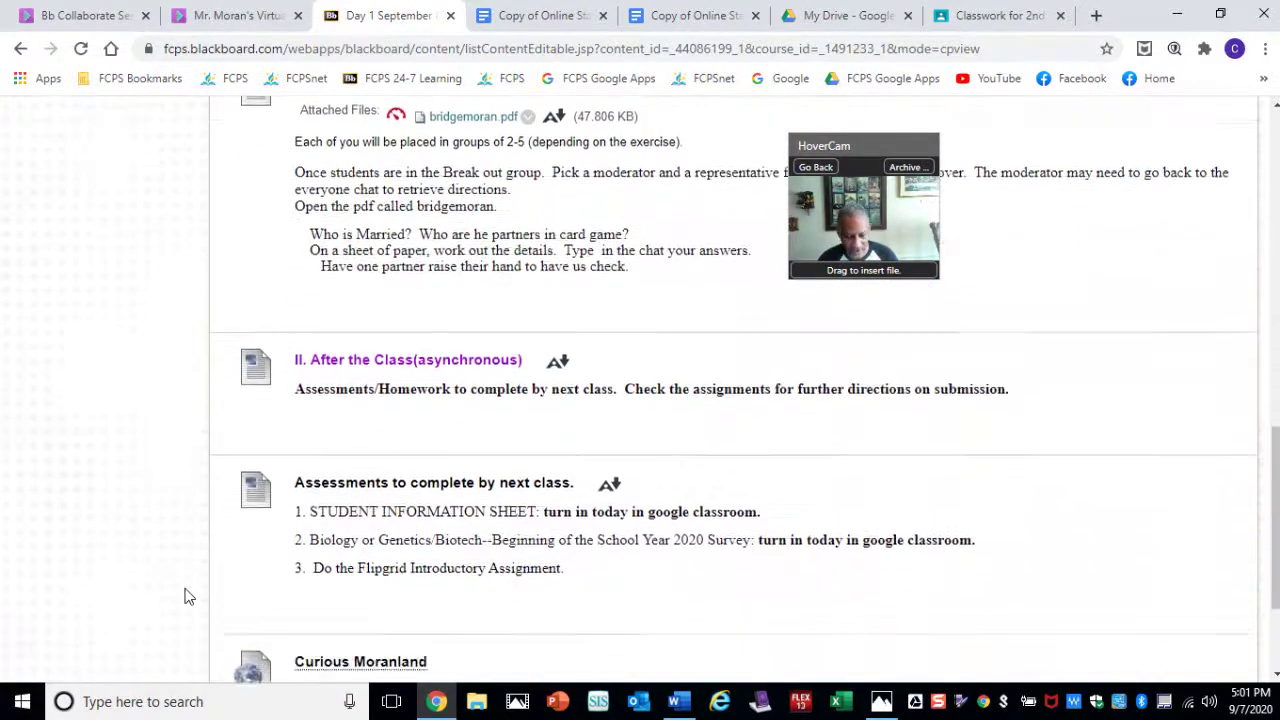
{"action": "scroll", "coordinate": [190, 528], "scroll_direction": "down", "scroll_amount": 1}
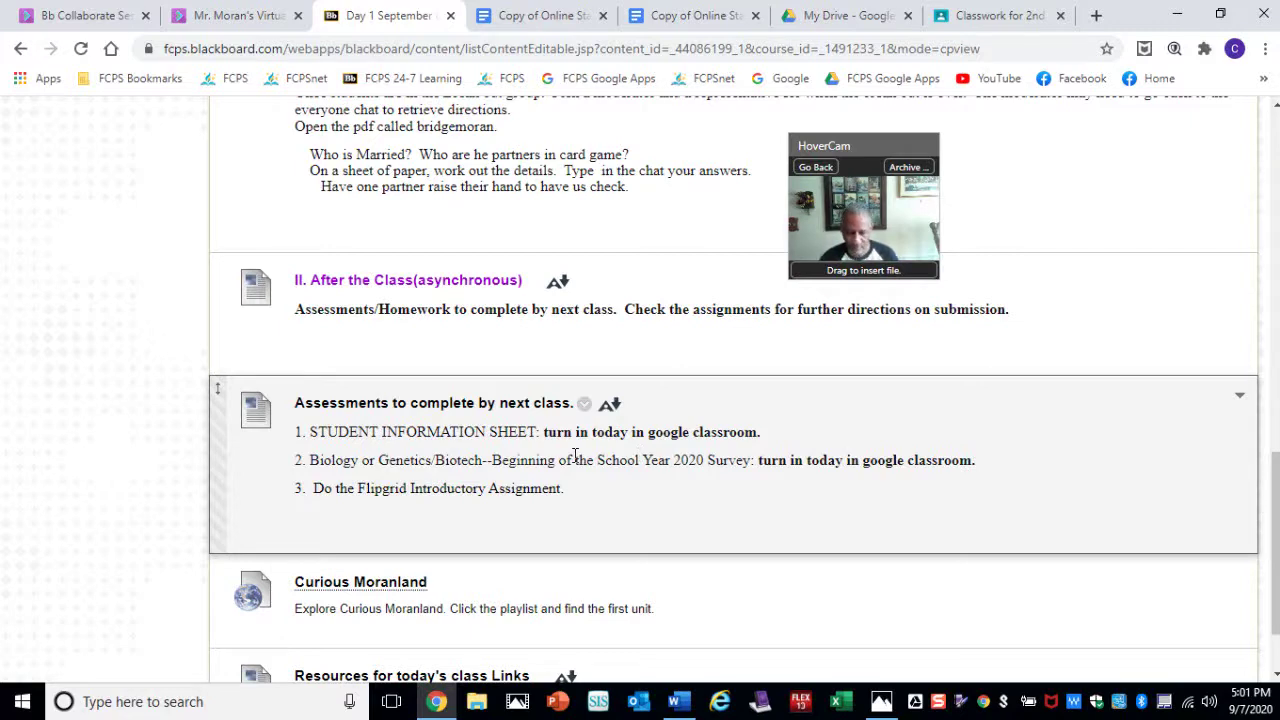
{"action": "scroll", "coordinate": [575, 455], "scroll_direction": "up", "scroll_amount": 5}
{"action": "scroll", "coordinate": [575, 455], "scroll_direction": "up", "scroll_amount": 5}
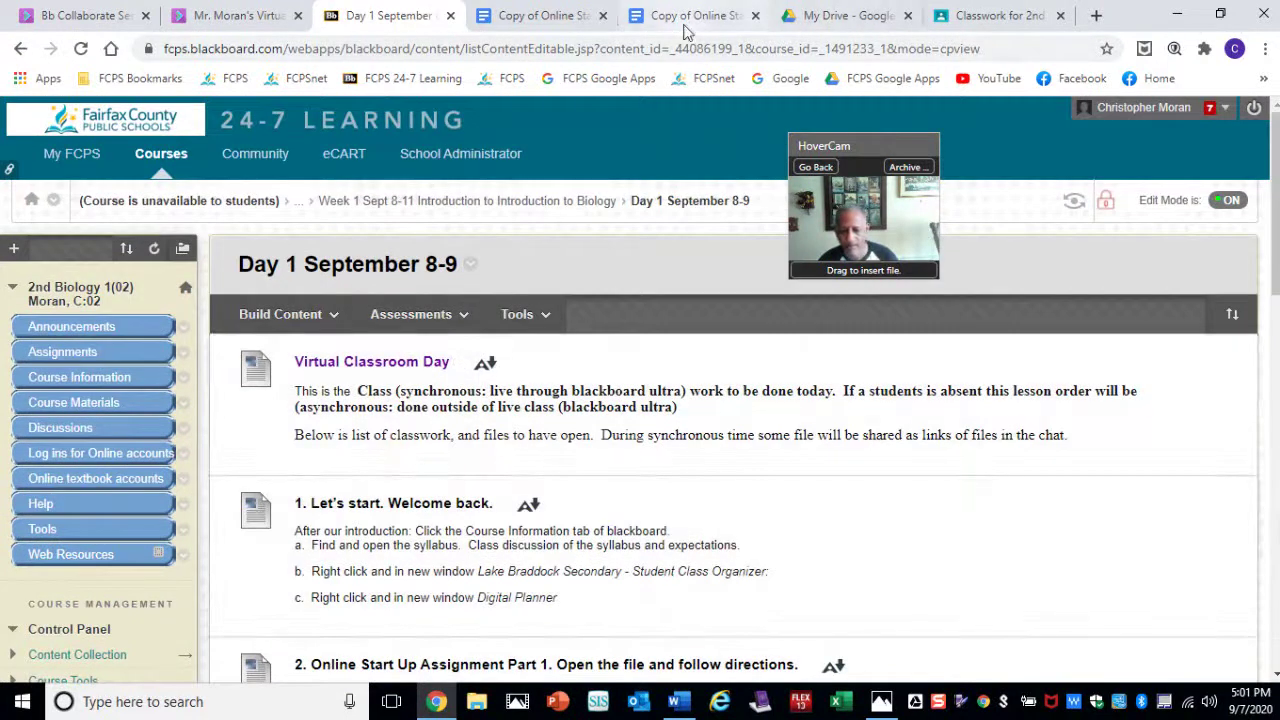
Switch to Google Classroom, go through the class list to 2nd Period Teamed Biology and open its classwork.
{"action": "left_click", "coordinate": [955, 21]}
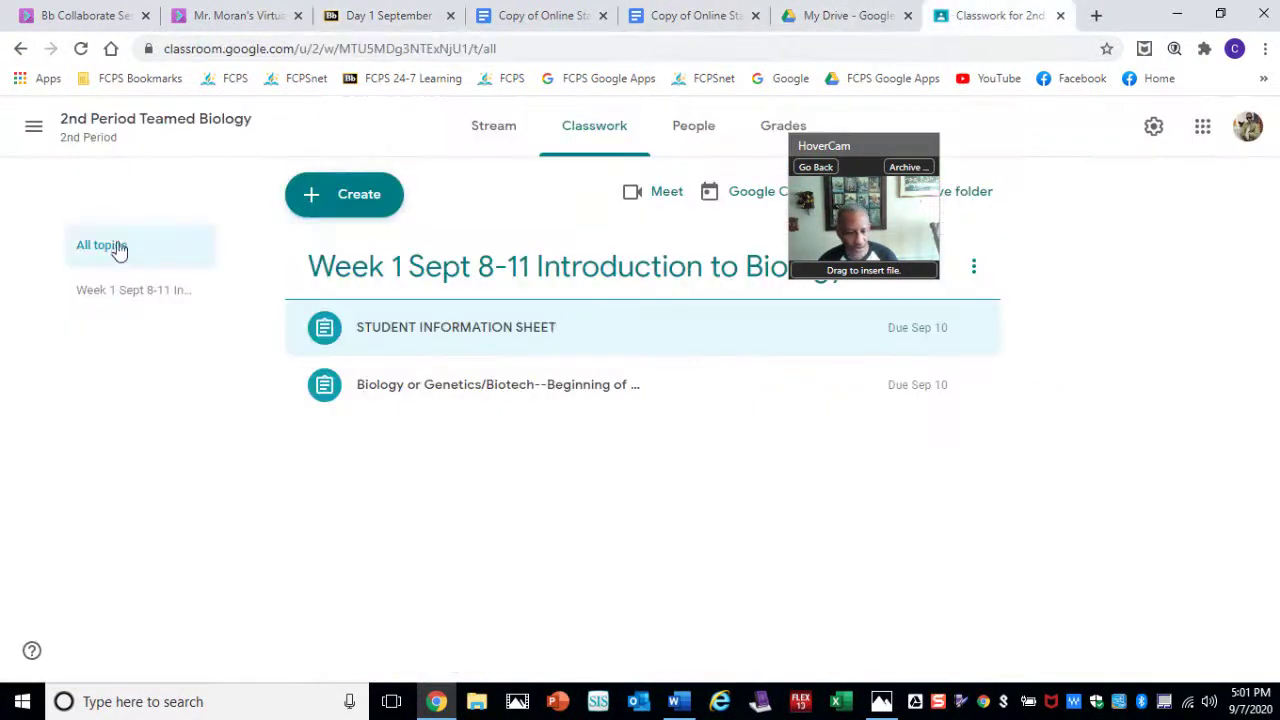
{"action": "left_click", "coordinate": [31, 130]}
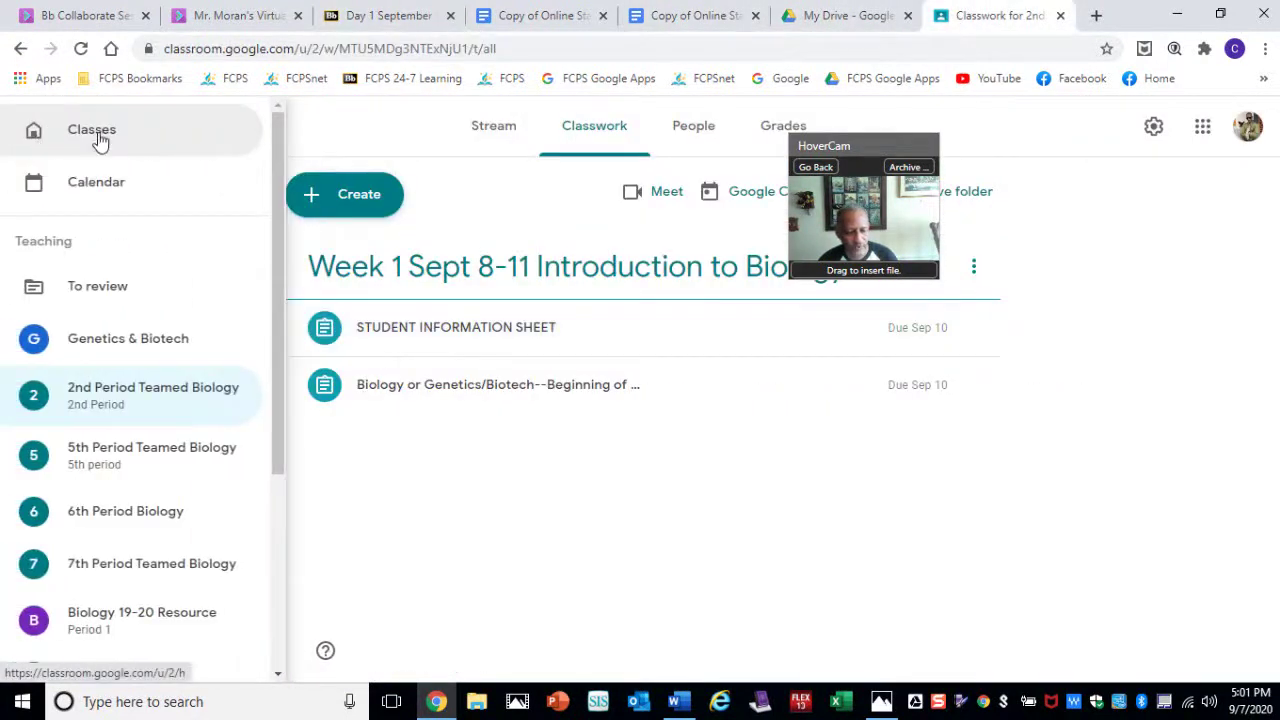
{"action": "left_click", "coordinate": [100, 140]}
{"action": "left_click_drag", "start_coordinate": [872, 137], "coordinate": [976, 83]}
{"action": "left_click", "coordinate": [442, 272]}
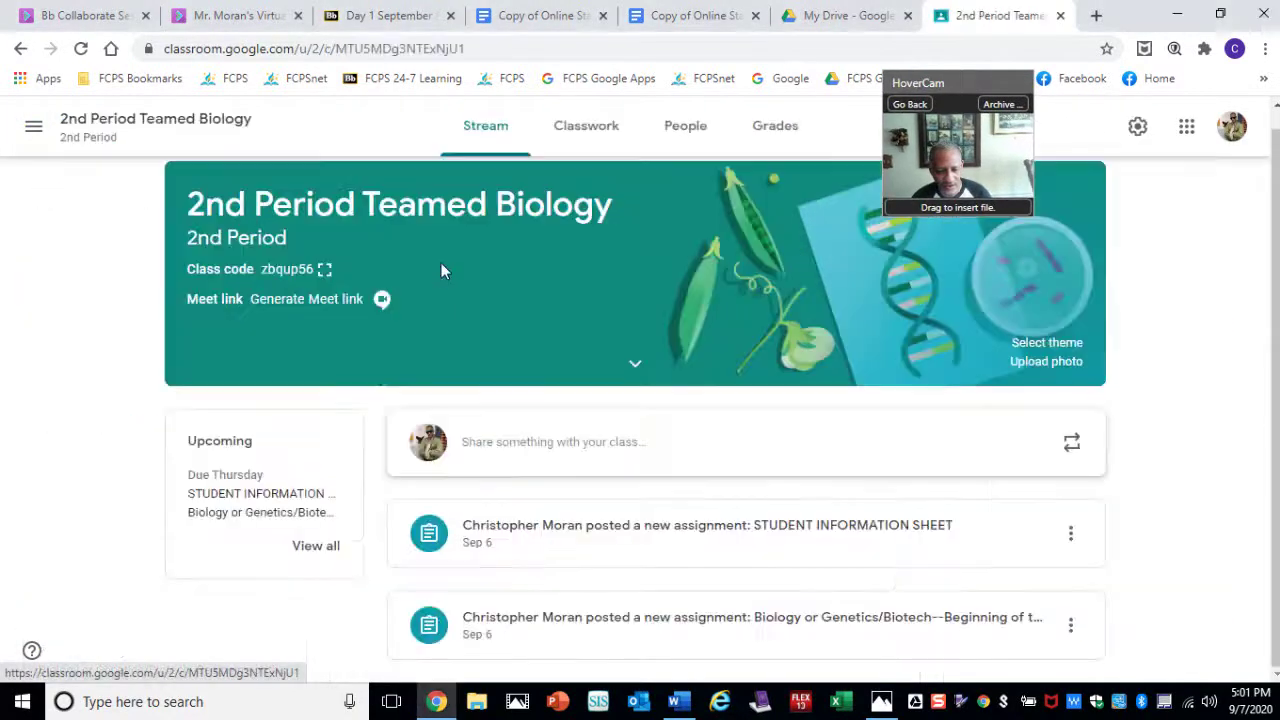
{"action": "left_click", "coordinate": [600, 130]}
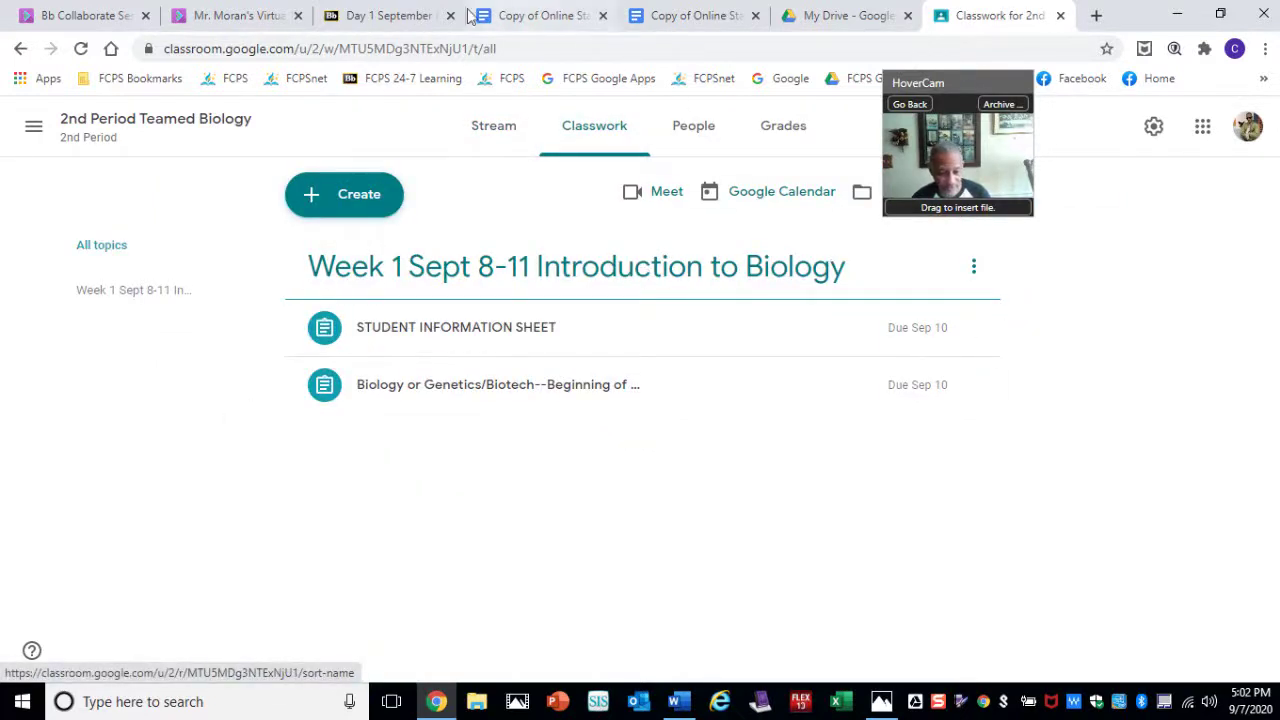
View the Week 1 Sept 8-11 folder in Blackboard and return to the matching Week 1 classwork in Google Classroom.
{"action": "left_click", "coordinate": [403, 20]}
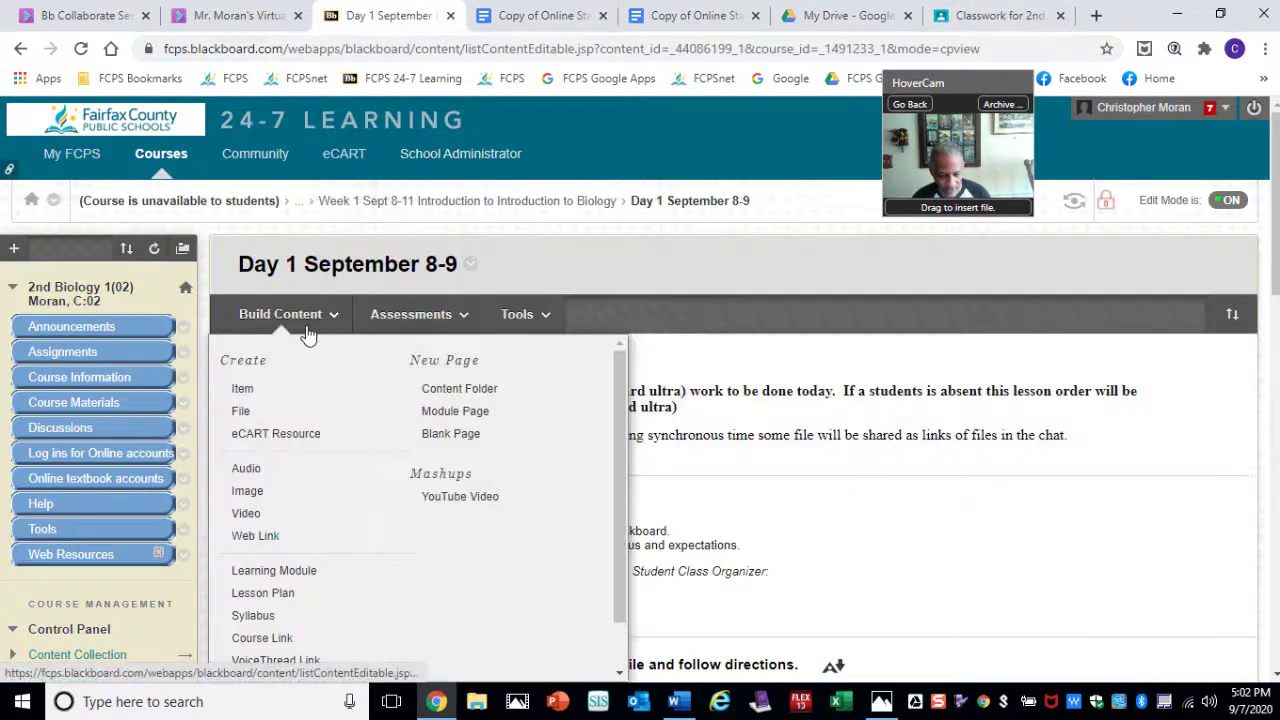
{"action": "left_click", "coordinate": [343, 200]}
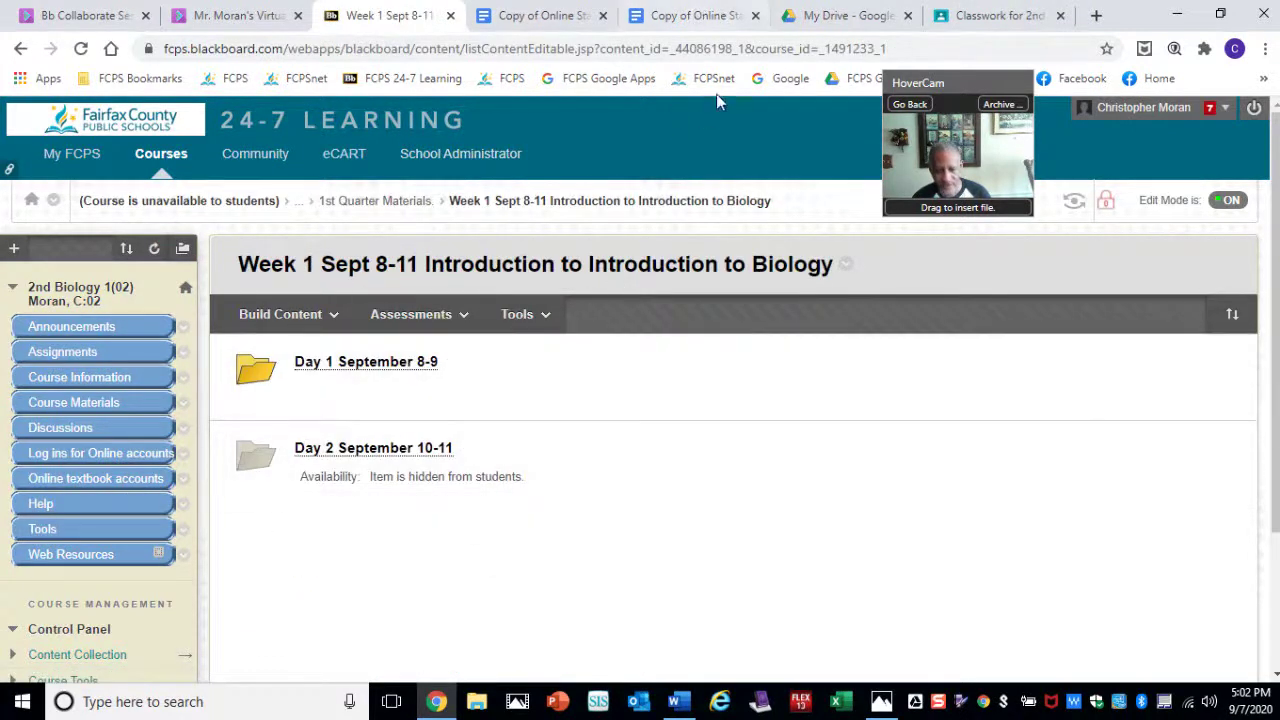
{"action": "left_click", "coordinate": [950, 18]}
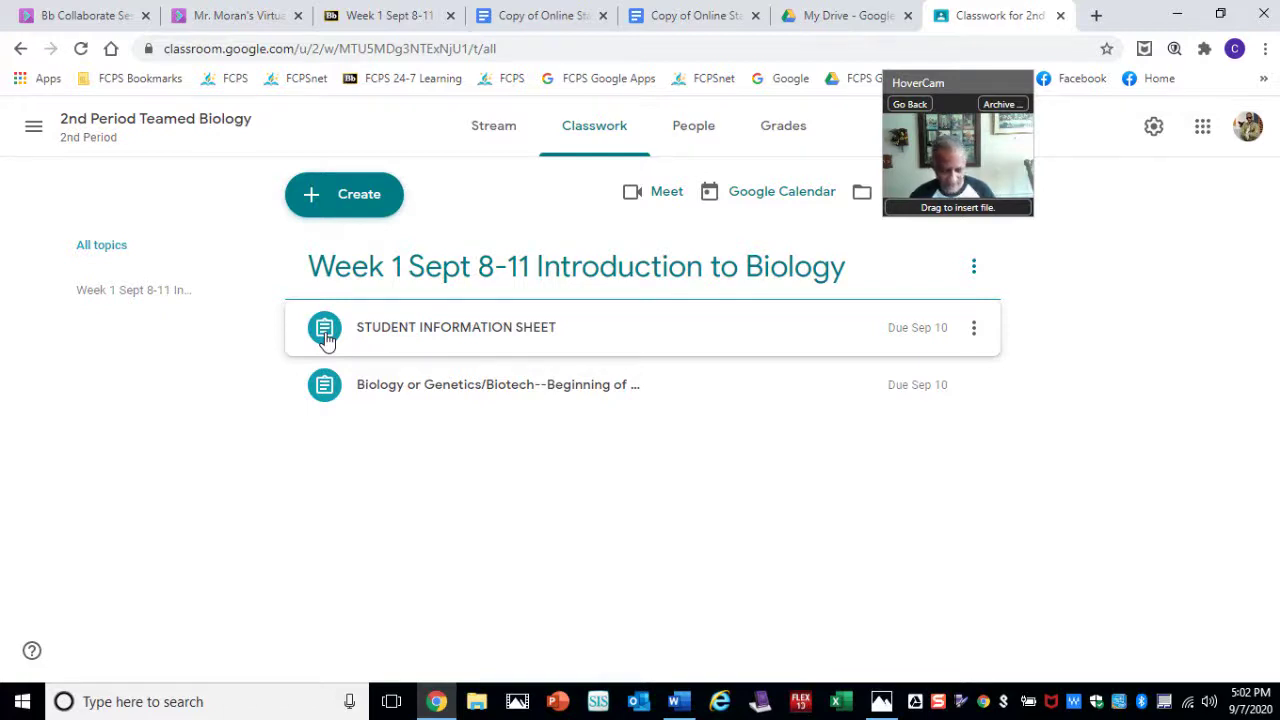
{"action": "left_click", "coordinate": [895, 108]}
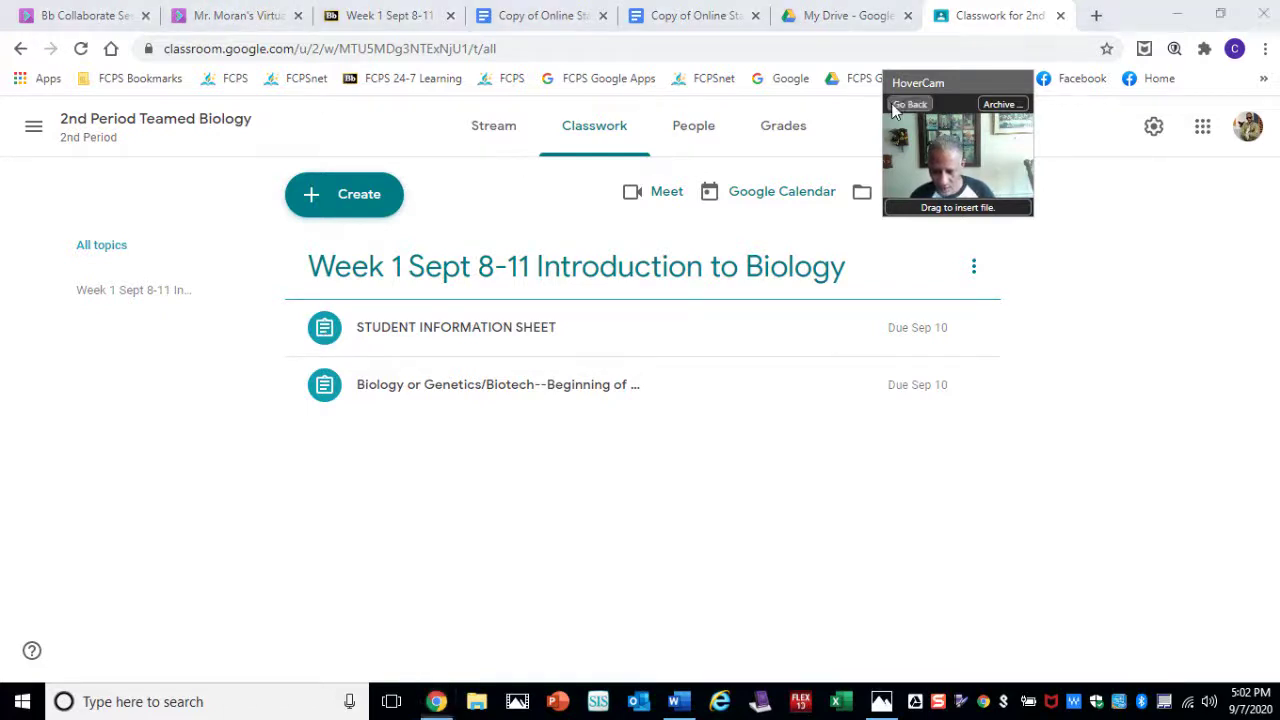